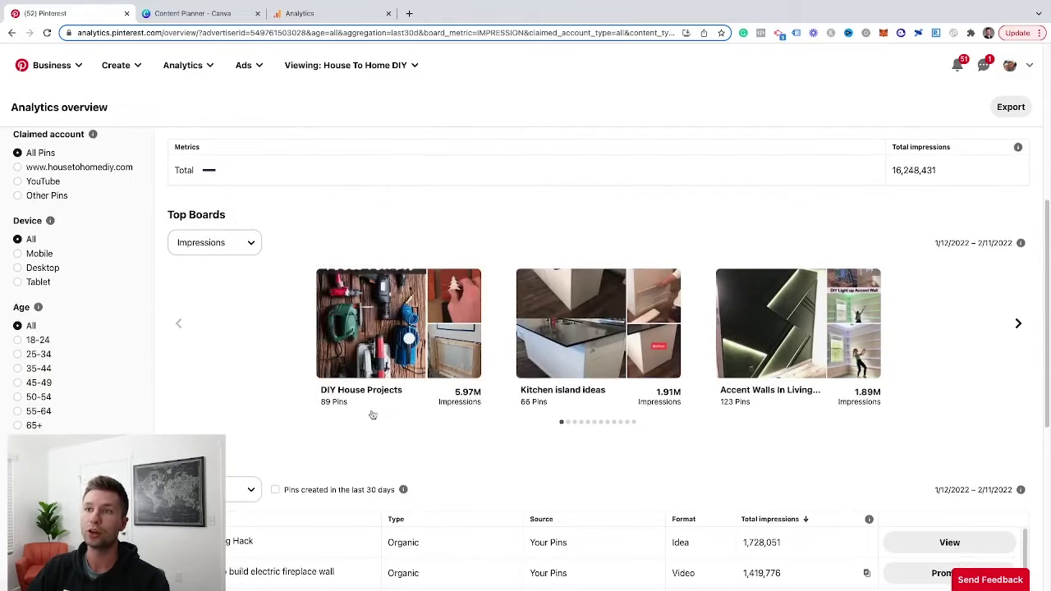
- Review the statistics of the top three boards by impressions and open the DIY House Projects board
{"action": "mouse_move", "coordinate": [346, 406]}
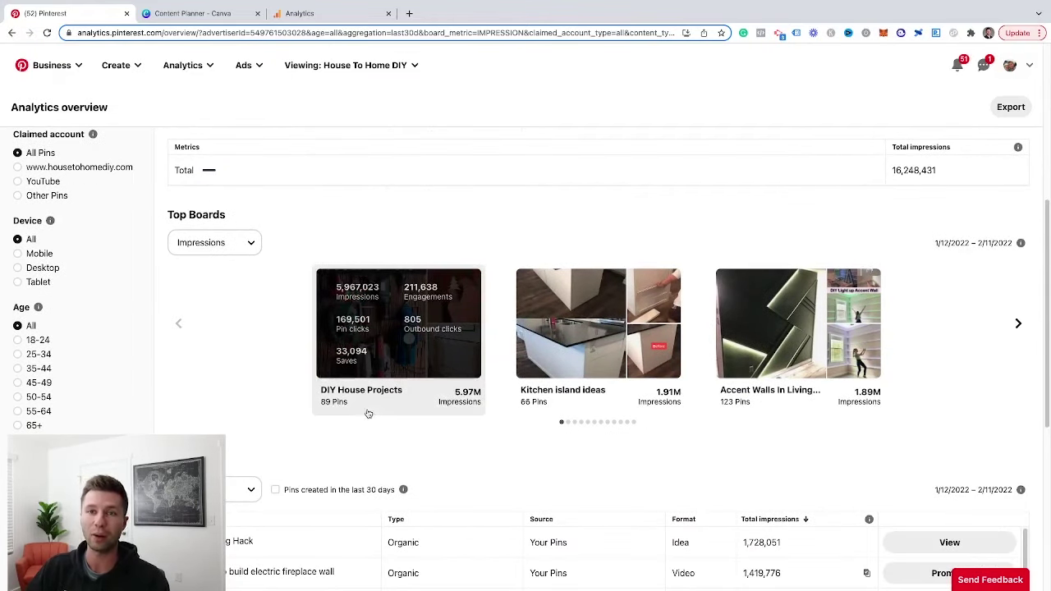
{"action": "mouse_move", "coordinate": [559, 407]}
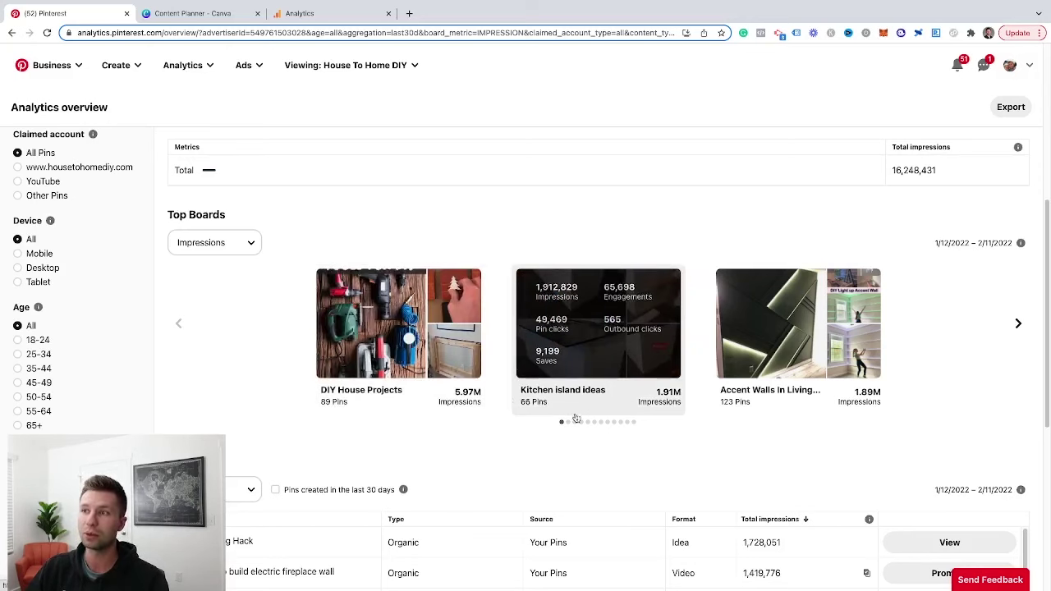
{"action": "mouse_move", "coordinate": [777, 400]}
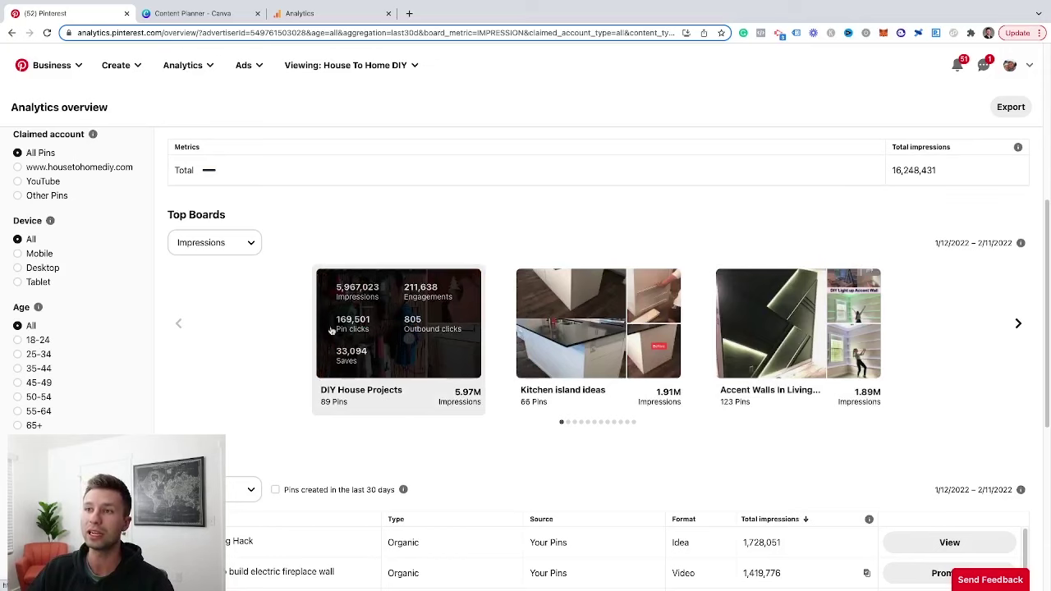
{"action": "left_click", "coordinate": [386, 322]}
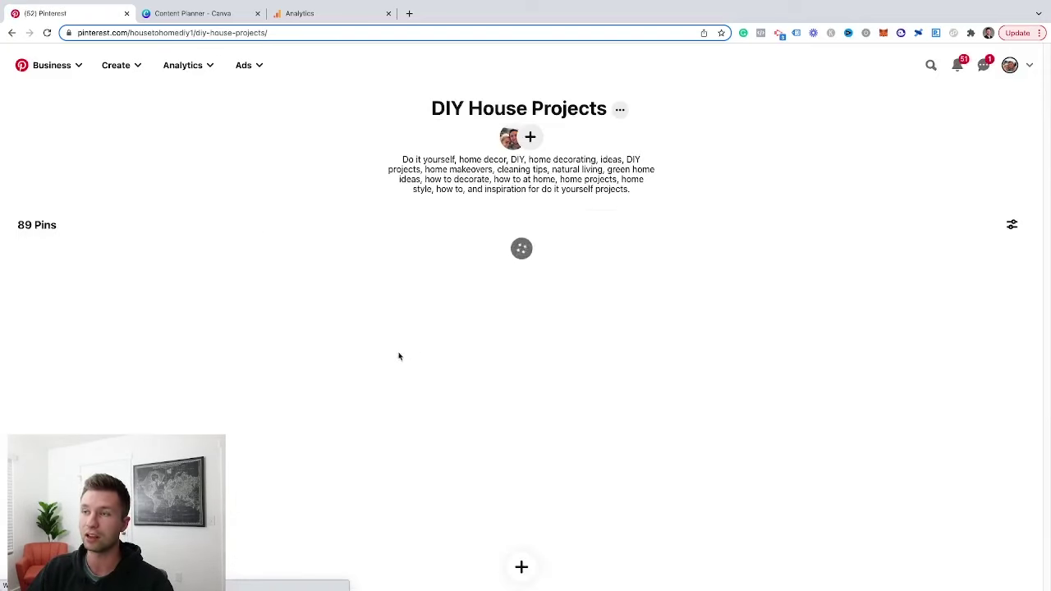
- Examine the pins saved on the DIY House Projects board, comparing the account's own pins with those from other creators
{"action": "scroll", "coordinate": [247, 411], "scroll_direction": "down", "scroll_amount": 5}
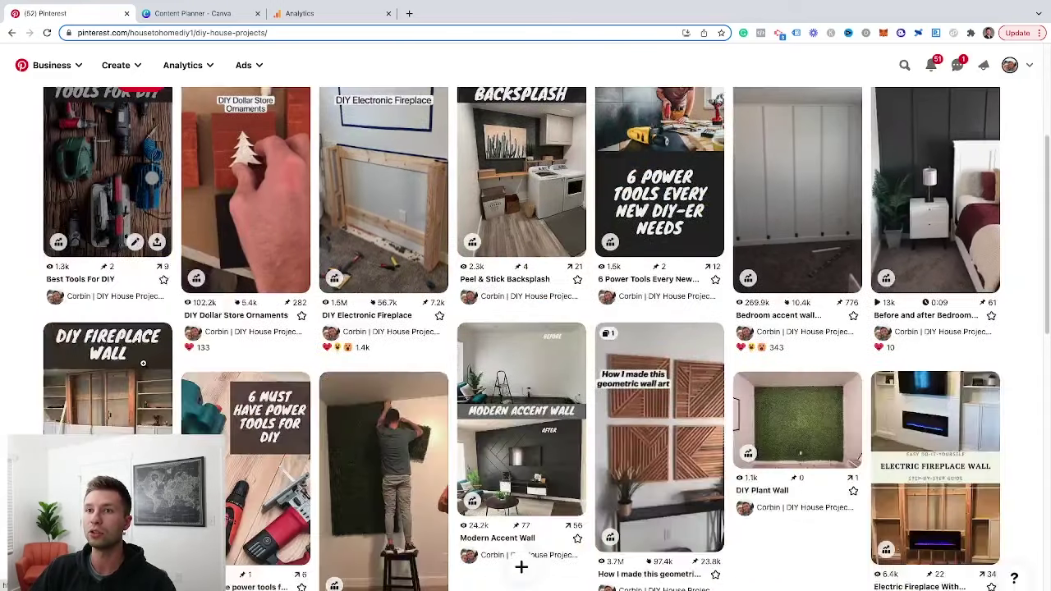
{"action": "scroll", "coordinate": [249, 411], "scroll_direction": "up", "scroll_amount": 5}
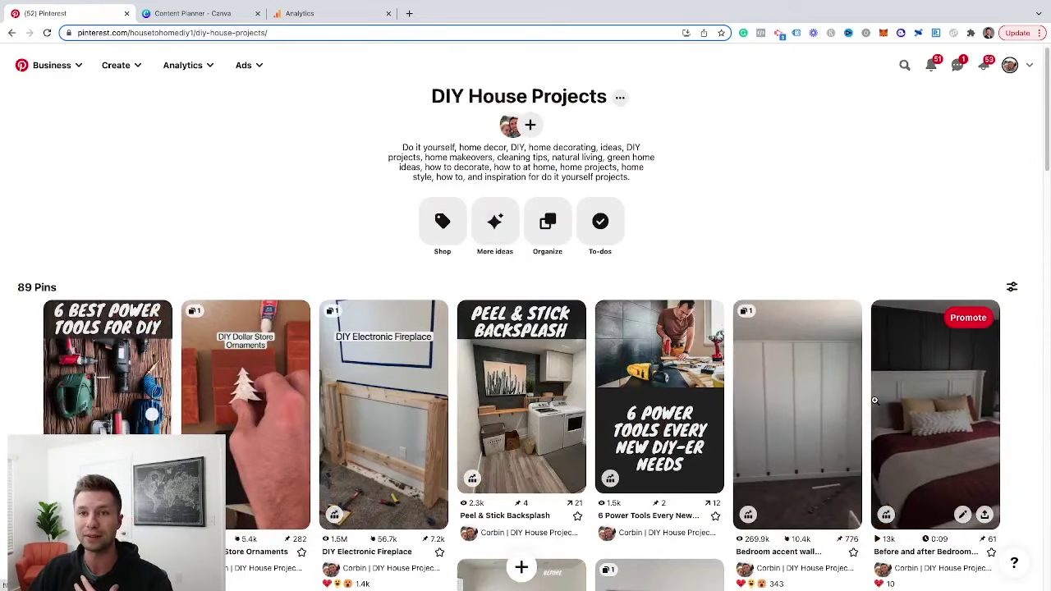
{"action": "scroll", "coordinate": [542, 396], "scroll_direction": "down", "scroll_amount": 1}
{"action": "scroll", "coordinate": [528, 378], "scroll_direction": "down", "scroll_amount": 10}
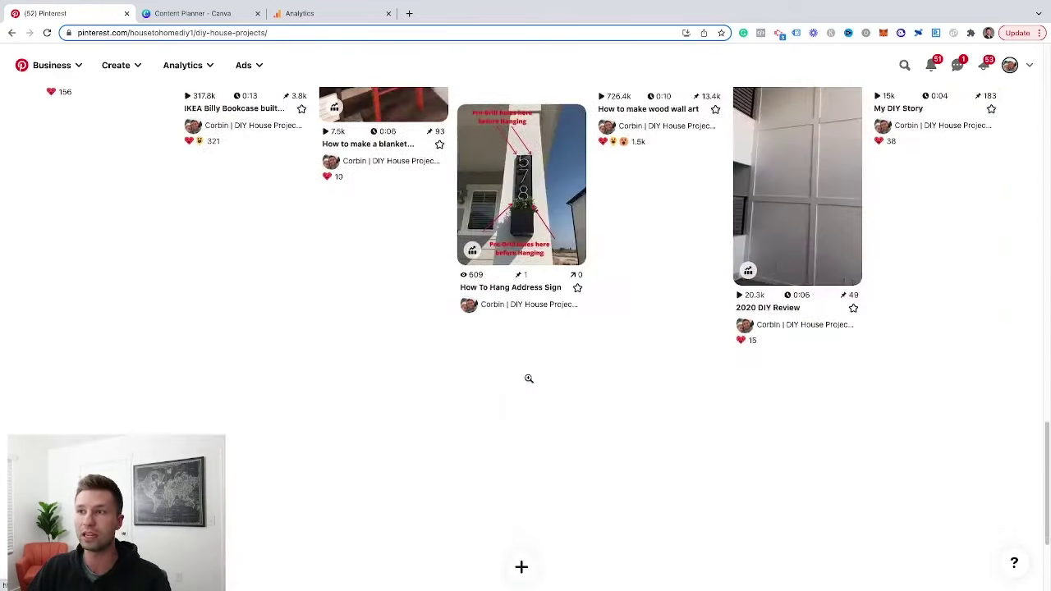
{"action": "scroll", "coordinate": [526, 361], "scroll_direction": "up", "scroll_amount": 3}
{"action": "scroll", "coordinate": [526, 374], "scroll_direction": "down", "scroll_amount": 5}
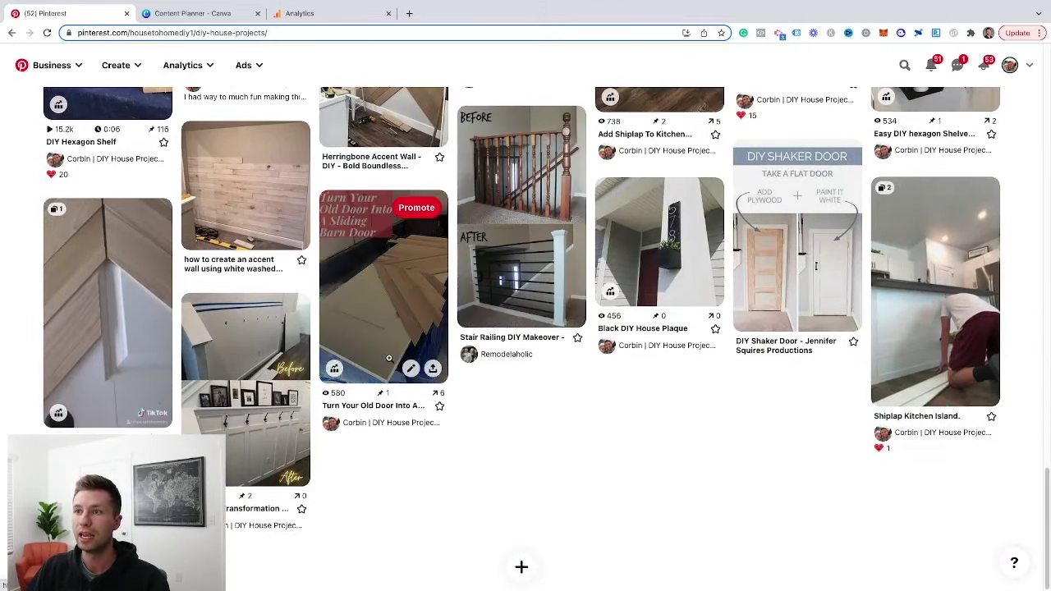
{"action": "scroll", "coordinate": [495, 364], "scroll_direction": "down", "scroll_amount": 5}
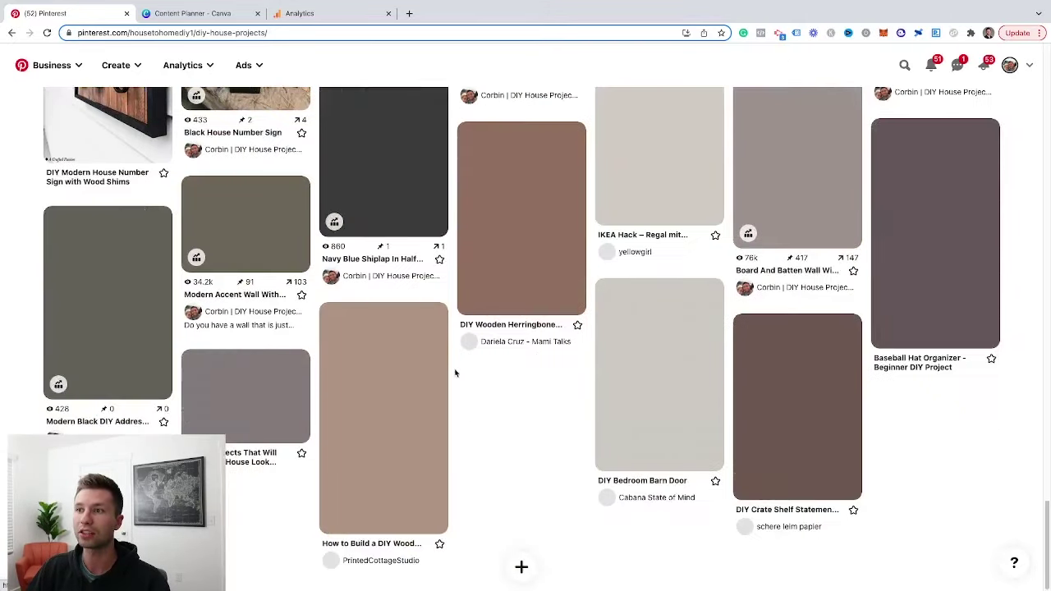
{"action": "scroll", "coordinate": [504, 352], "scroll_direction": "down", "scroll_amount": 10}
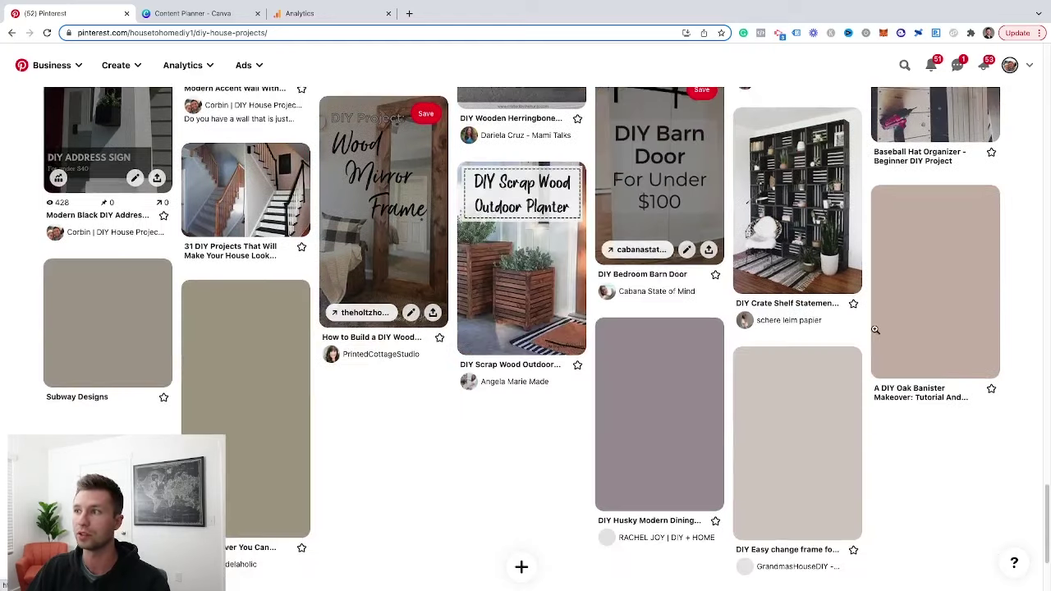
{"action": "scroll", "coordinate": [397, 367], "scroll_direction": "up", "scroll_amount": 5}
{"action": "scroll", "coordinate": [434, 411], "scroll_direction": "down", "scroll_amount": 3}
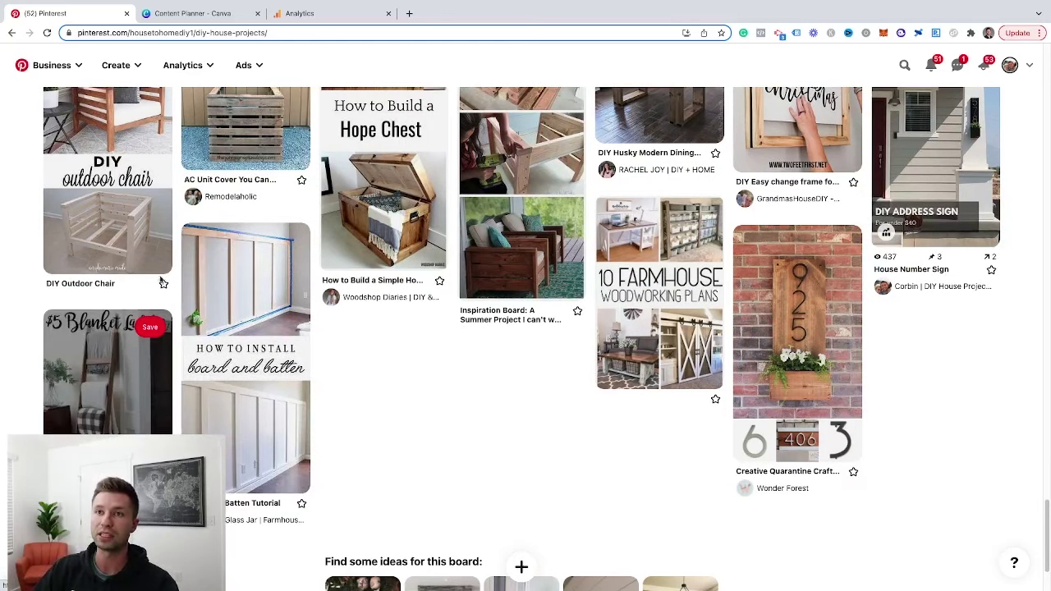
{"action": "scroll", "coordinate": [542, 345], "scroll_direction": "up", "scroll_amount": 4}
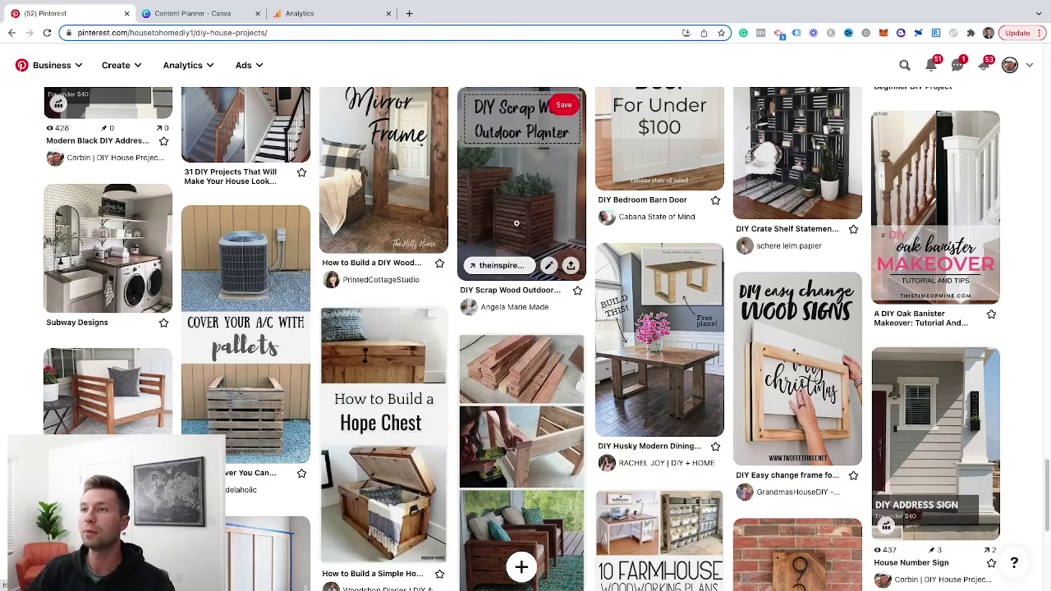
{"action": "scroll", "coordinate": [509, 329], "scroll_direction": "up", "scroll_amount": 5}
{"action": "scroll", "coordinate": [507, 335], "scroll_direction": "down", "scroll_amount": 2}
{"action": "scroll", "coordinate": [507, 335], "scroll_direction": "down", "scroll_amount": 10}
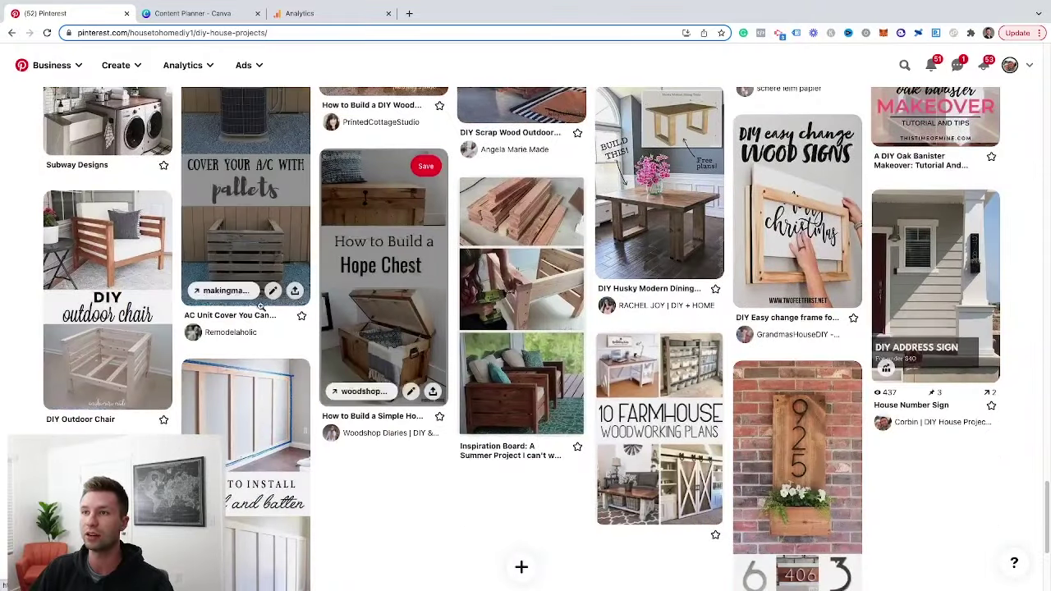
{"action": "scroll", "coordinate": [963, 327], "scroll_direction": "up", "scroll_amount": 15}
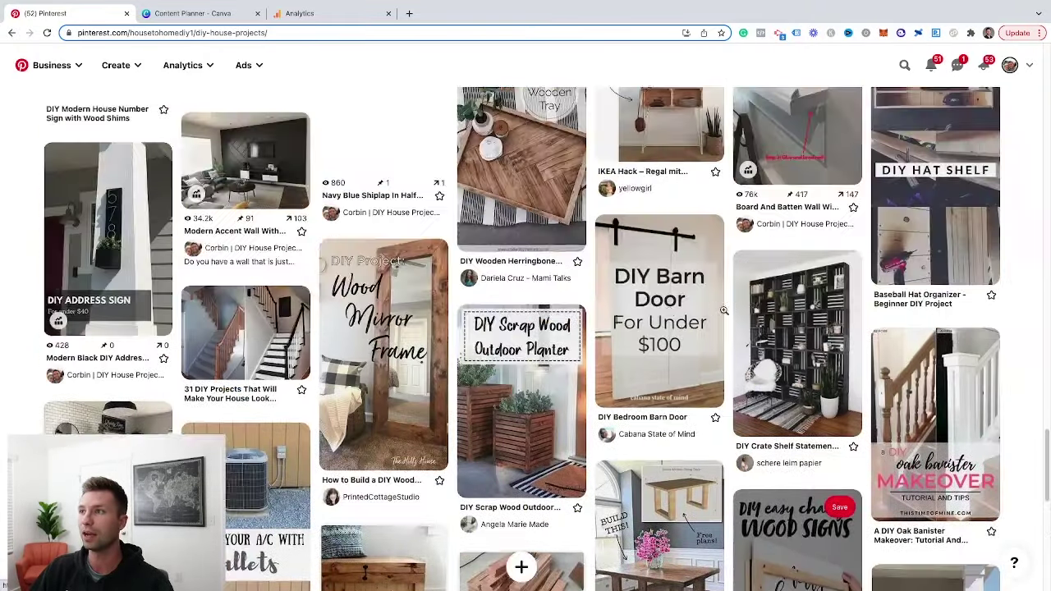
{"action": "scroll", "coordinate": [341, 312], "scroll_direction": "up", "scroll_amount": 10}
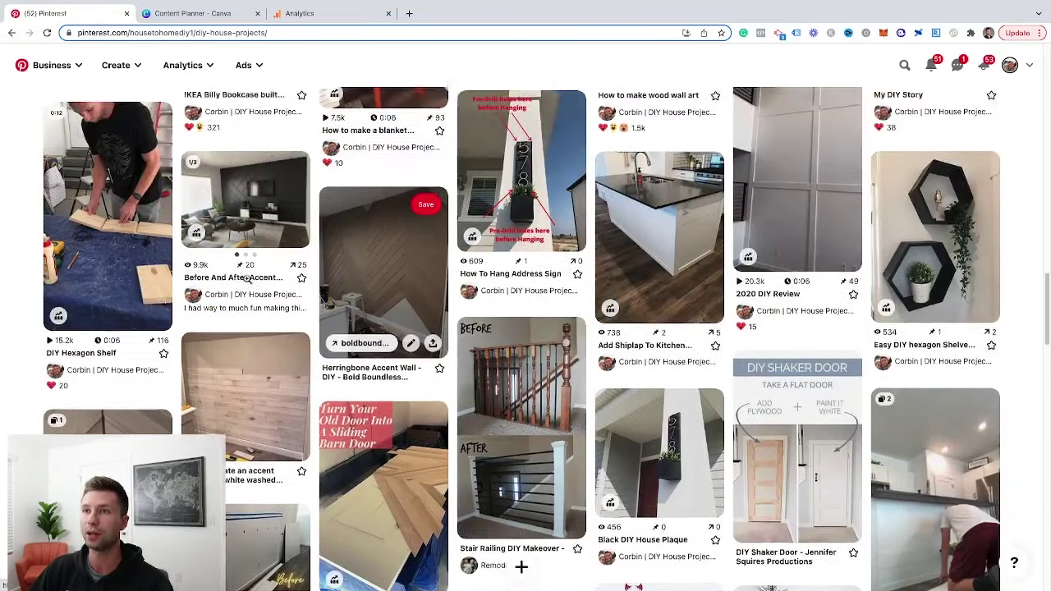
{"action": "scroll", "coordinate": [577, 349], "scroll_direction": "up", "scroll_amount": 10}
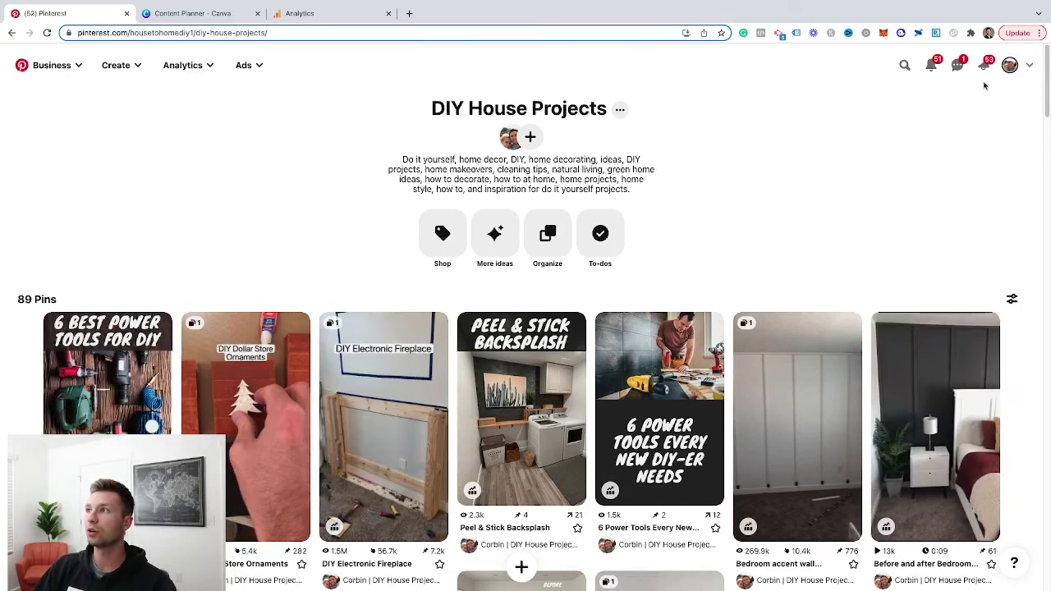
- Open the account's profile and show its saved boards
{"action": "left_click", "coordinate": [1010, 64]}
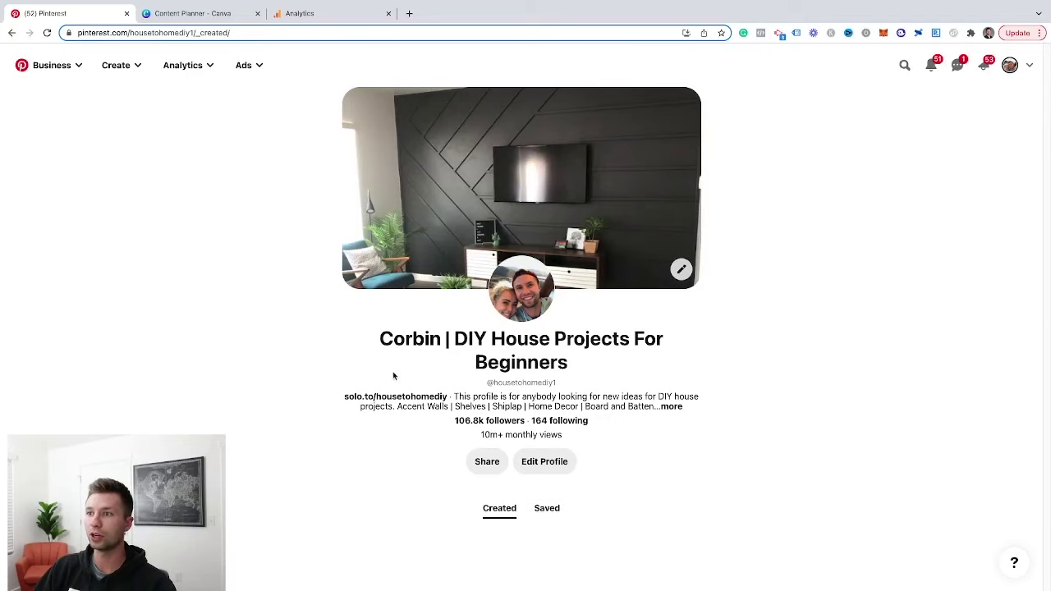
{"action": "scroll", "coordinate": [410, 402], "scroll_direction": "down", "scroll_amount": 1}
{"action": "left_click", "coordinate": [552, 421]}
{"action": "scroll", "coordinate": [345, 345], "scroll_direction": "down", "scroll_amount": 1}
{"action": "scroll", "coordinate": [325, 325], "scroll_direction": "down", "scroll_amount": 1}
- Create a new public board named Office Makeover
{"action": "left_click", "coordinate": [1021, 342]}
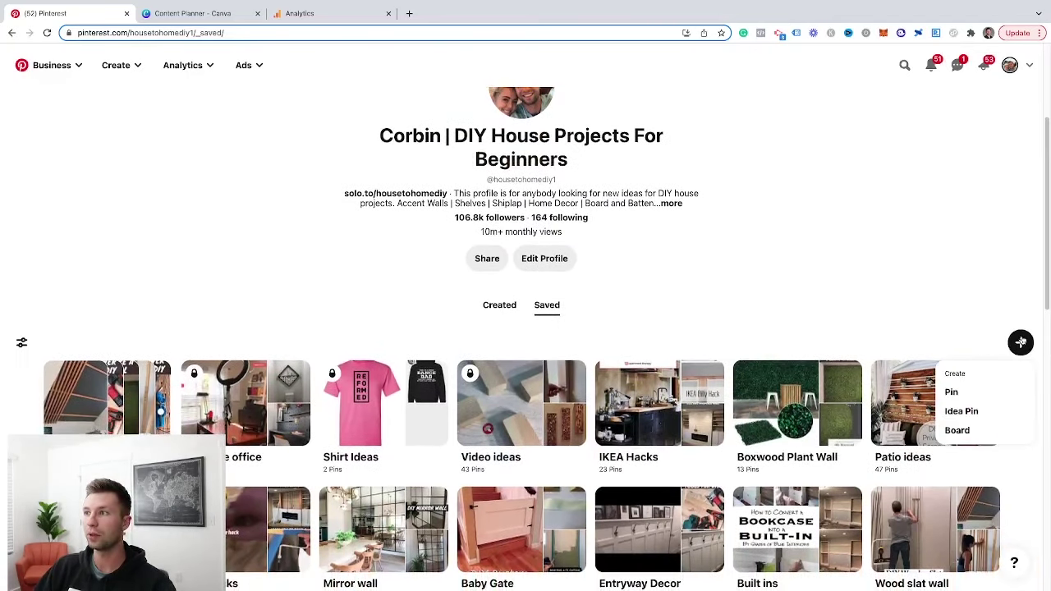
{"action": "left_click", "coordinate": [955, 431]}
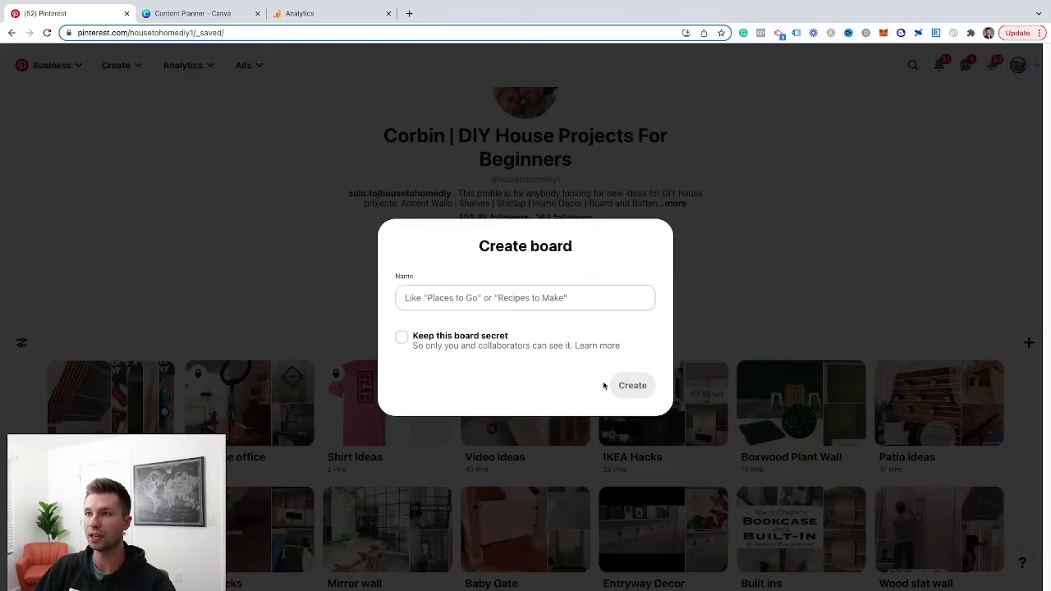
{"action": "left_click", "coordinate": [427, 301]}
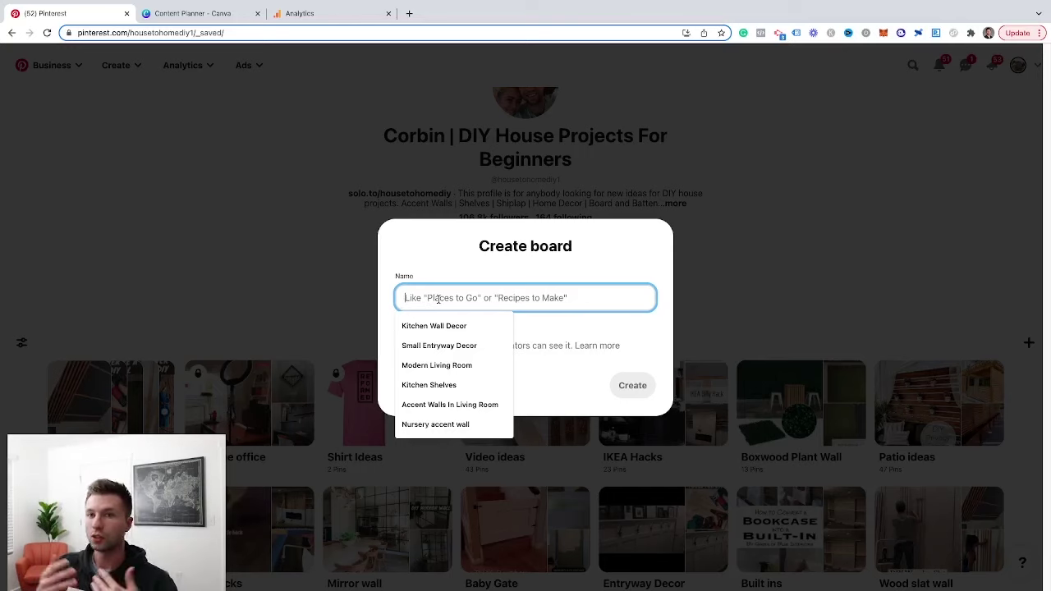
{"action": "type", "text": "Office Makeover"}
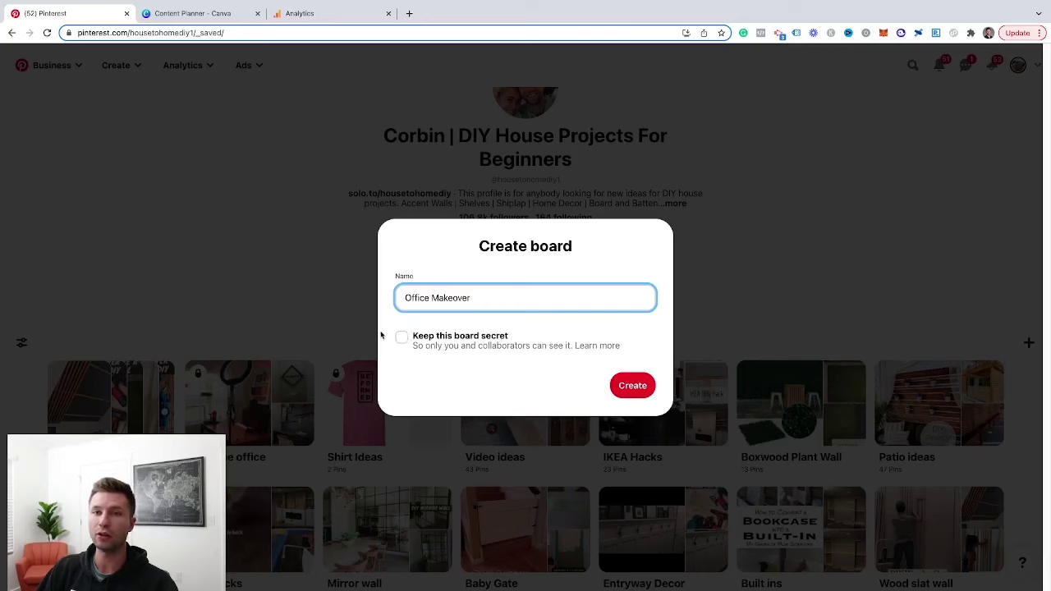
{"action": "left_click", "coordinate": [633, 385]}
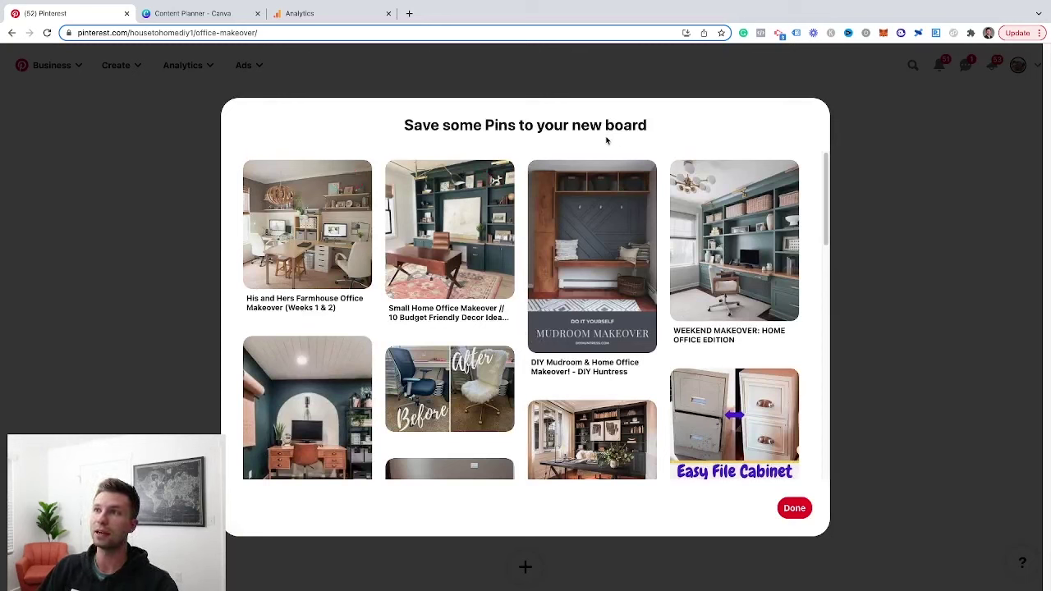
- Save the suggested farmhouse office, small home office, mudroom and weekend home office makeover pins to the Office Makeover board
{"action": "left_click", "coordinate": [353, 181]}
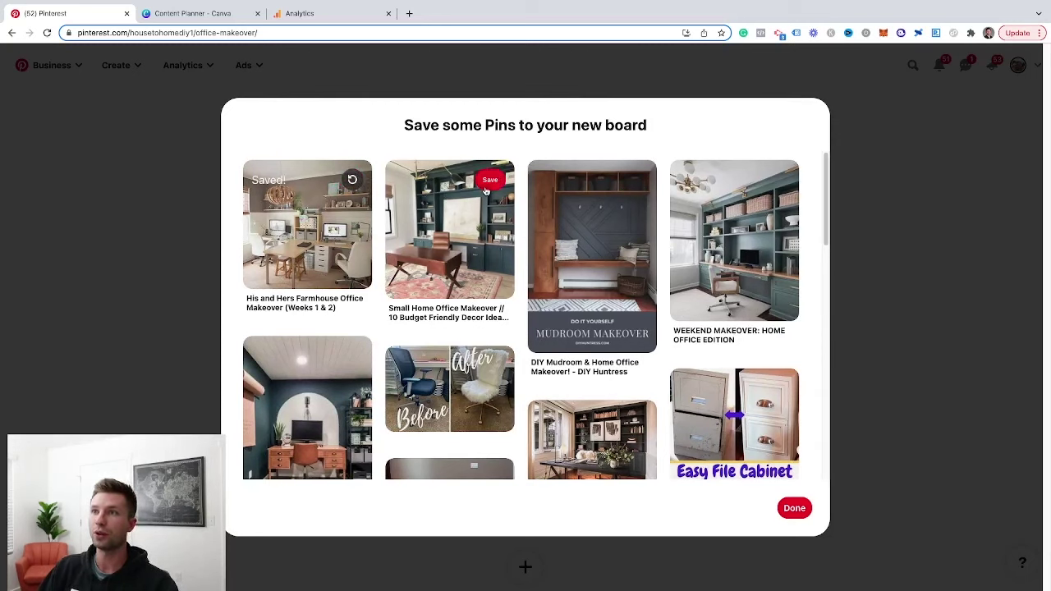
{"action": "left_click", "coordinate": [488, 185]}
{"action": "left_click", "coordinate": [631, 180]}
{"action": "left_click", "coordinate": [772, 181]}
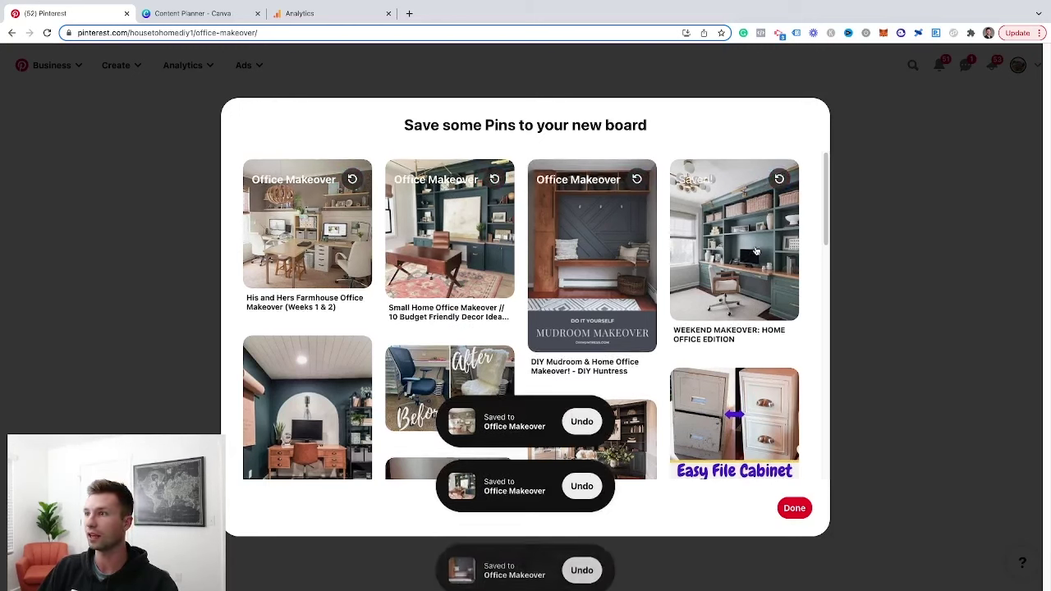
- Save the dark-bookcase Small Home Office Makeover, before-and-after office chair, Modern Boho Office Reveal and shared office sources pins to the new board
{"action": "scroll", "coordinate": [756, 251], "scroll_direction": "down", "scroll_amount": 2}
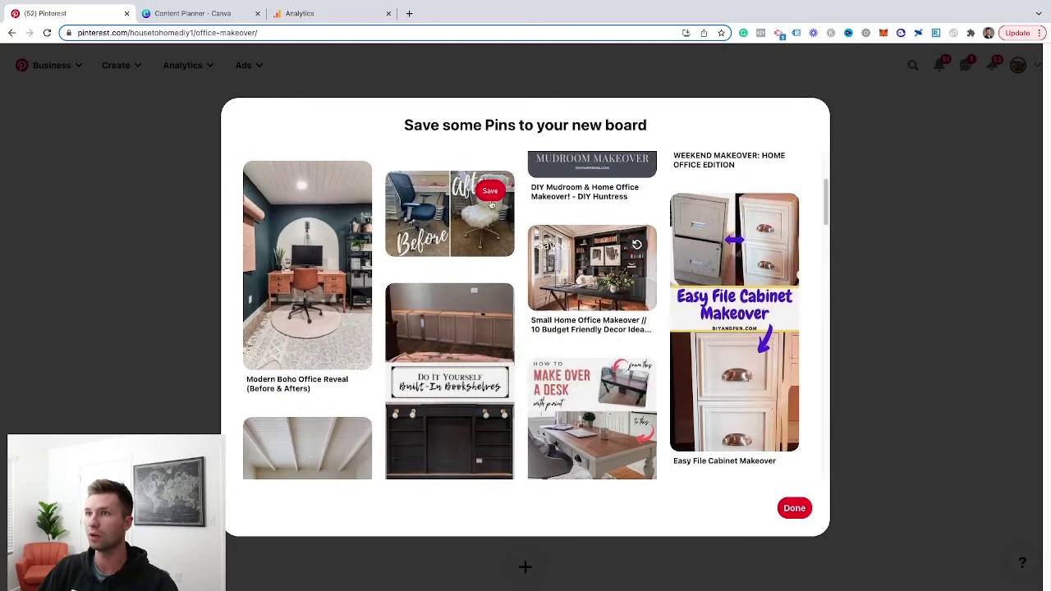
{"action": "left_click", "coordinate": [490, 190]}
{"action": "left_click", "coordinate": [347, 179]}
{"action": "scroll", "coordinate": [326, 289], "scroll_direction": "down", "scroll_amount": 2}
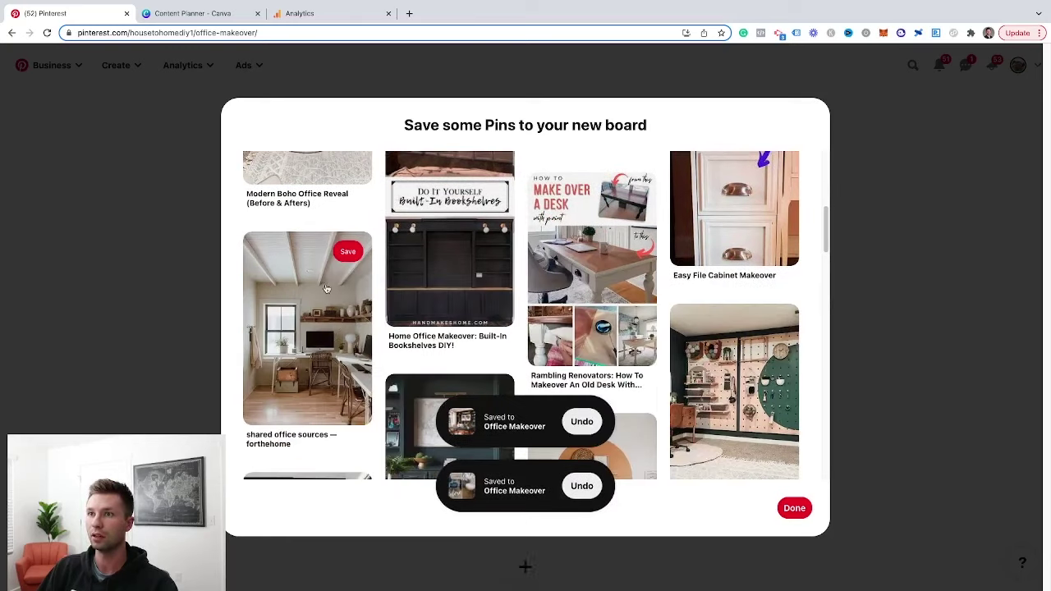
{"action": "left_click", "coordinate": [347, 251]}
- Save the dark Weekend Makeover office, built-in bookshelves, Weekend Inspiration: No.133 and brick-wall shelf desk pins to the new board
{"action": "scroll", "coordinate": [542, 289], "scroll_direction": "down", "scroll_amount": 1}
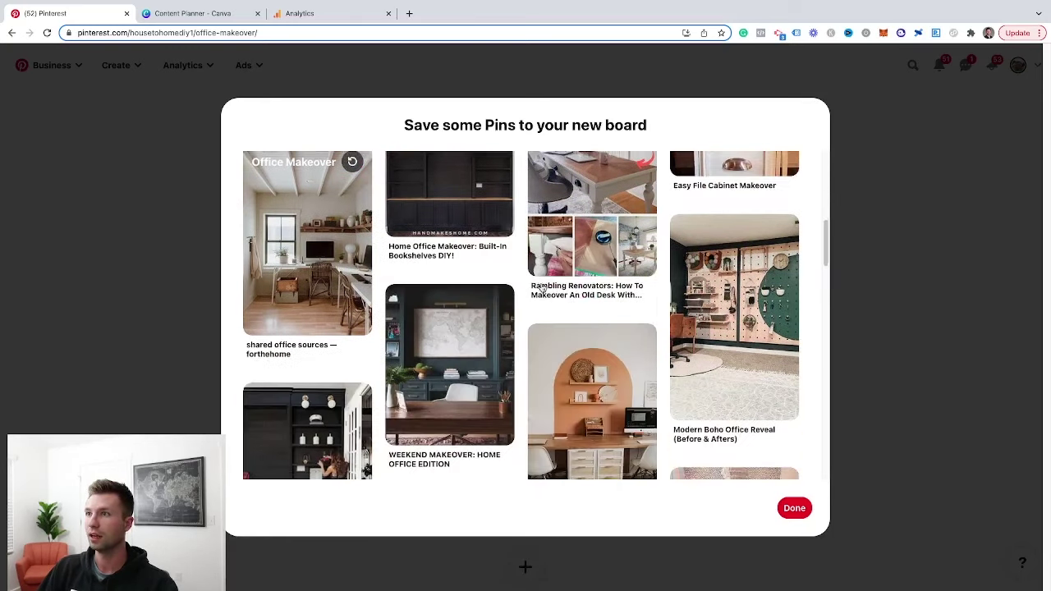
{"action": "scroll", "coordinate": [452, 335], "scroll_direction": "down", "scroll_amount": 1}
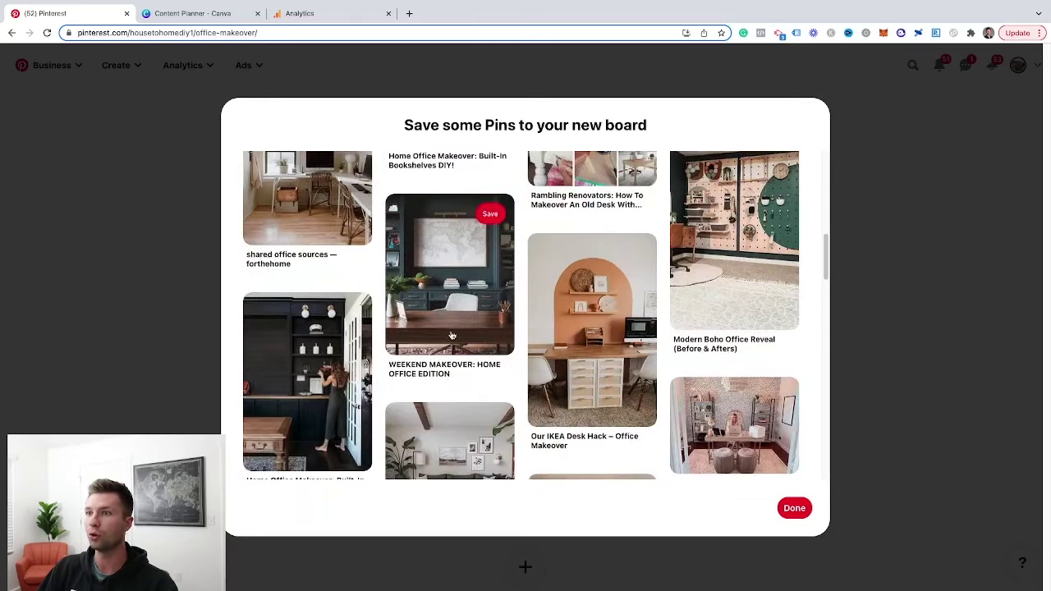
{"action": "left_click", "coordinate": [489, 214]}
{"action": "left_click", "coordinate": [348, 310]}
{"action": "scroll", "coordinate": [478, 306], "scroll_direction": "down", "scroll_amount": 2}
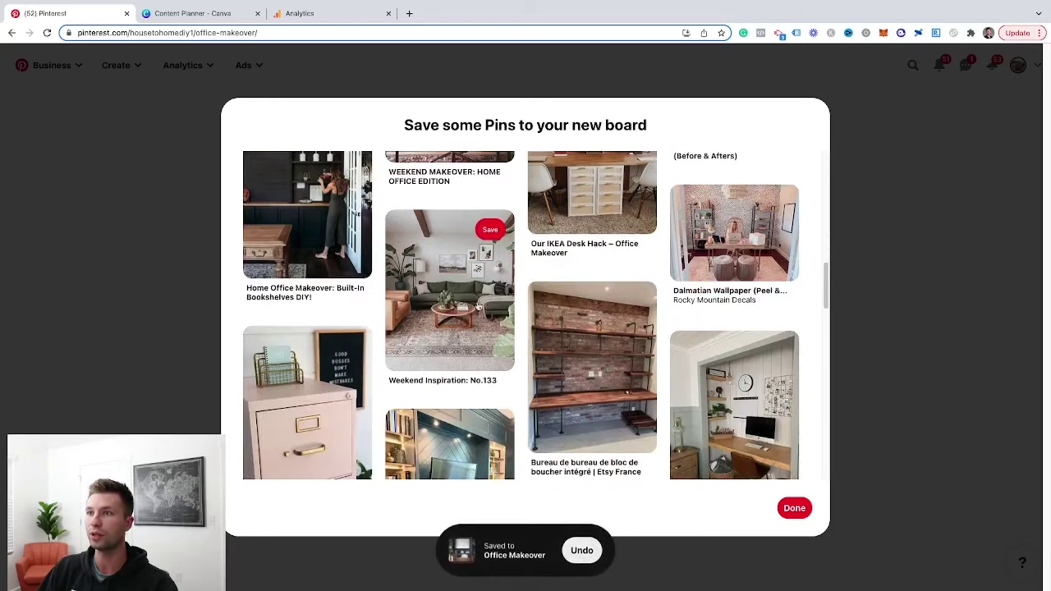
{"action": "left_click", "coordinate": [489, 230]}
{"action": "left_click", "coordinate": [637, 303]}
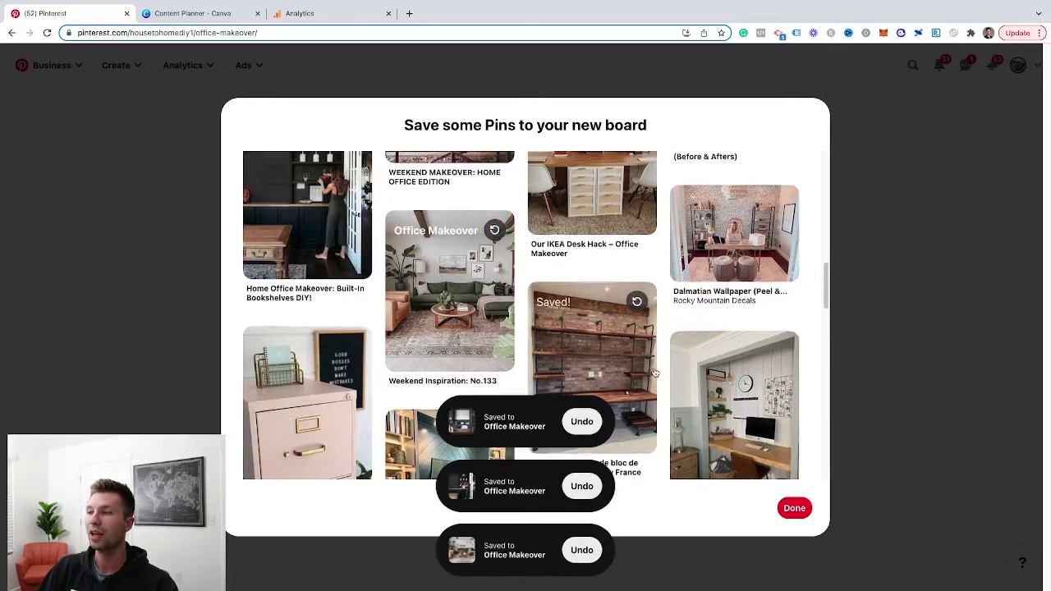
- Save the Our IKEA Desk Hack pin and the white bookcase office reveal pin to the Office Makeover board
{"action": "scroll", "coordinate": [655, 373], "scroll_direction": "down", "scroll_amount": 2}
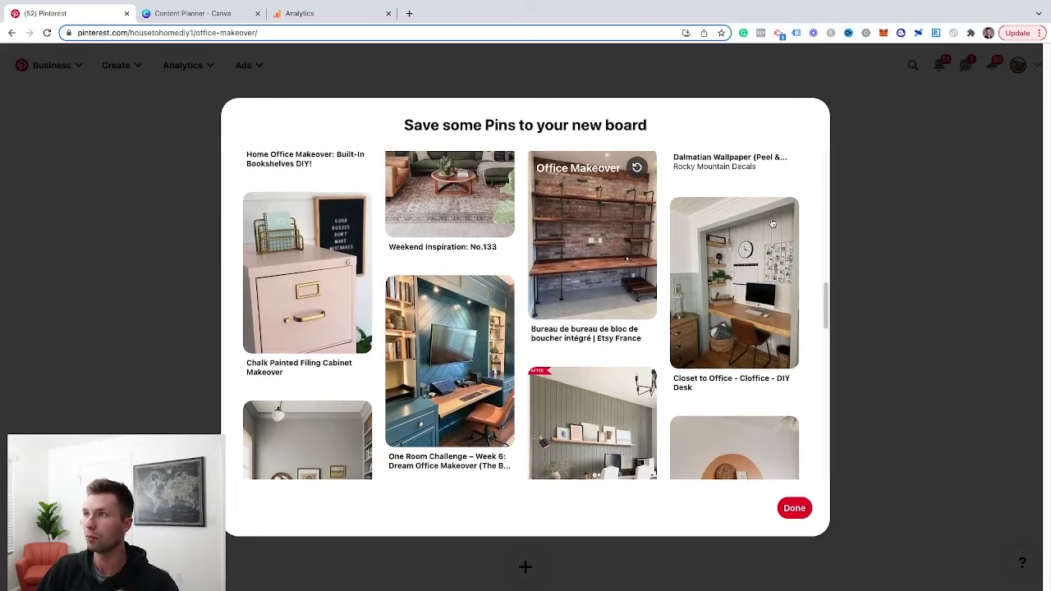
{"action": "scroll", "coordinate": [772, 215], "scroll_direction": "down", "scroll_amount": 2}
{"action": "left_click", "coordinate": [775, 246]}
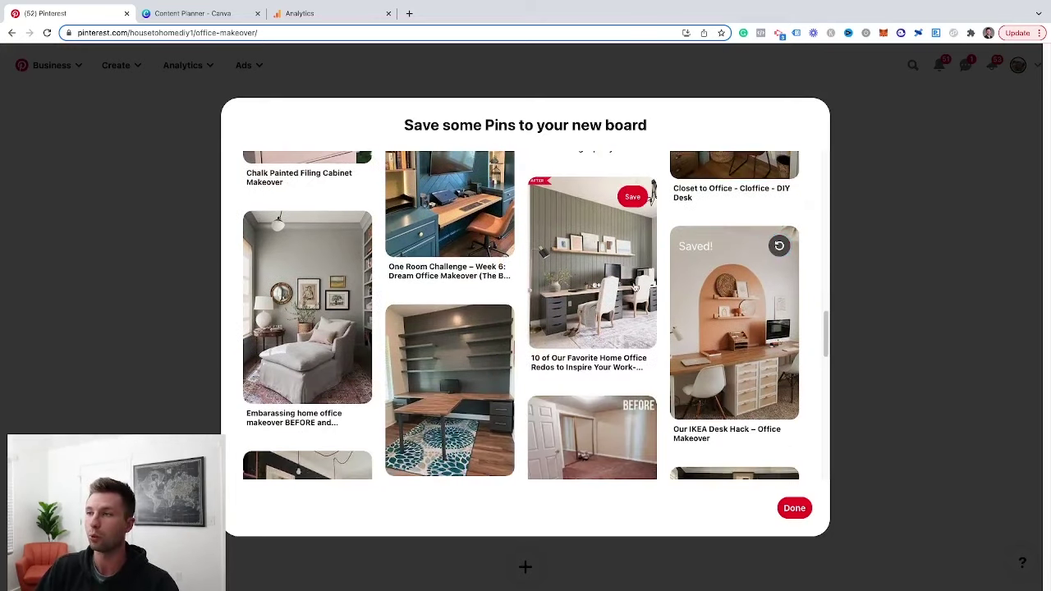
{"action": "scroll", "coordinate": [473, 304], "scroll_direction": "down", "scroll_amount": 2}
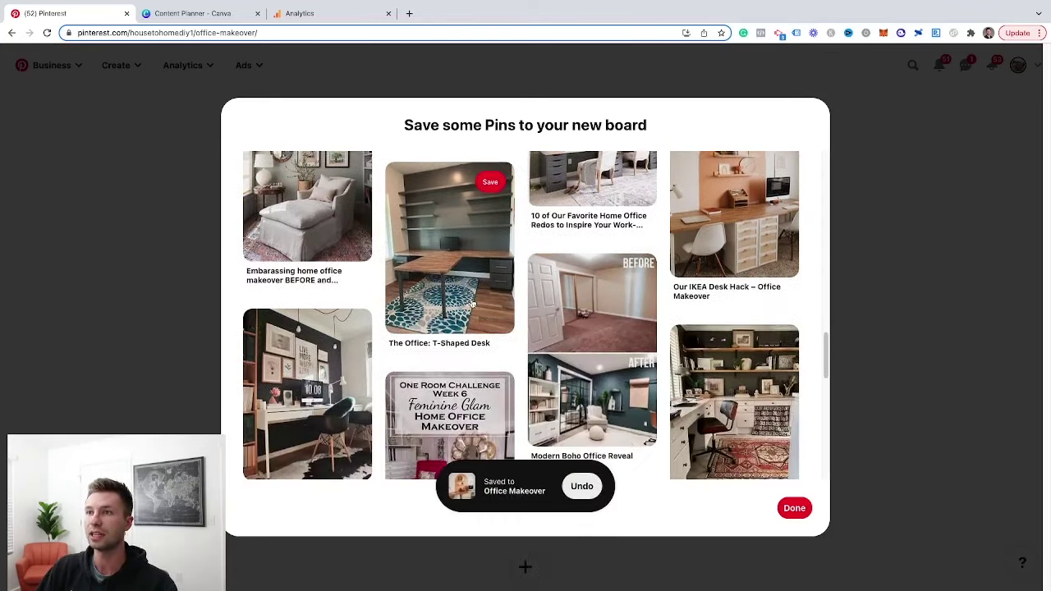
{"action": "scroll", "coordinate": [472, 304], "scroll_direction": "down", "scroll_amount": 2}
{"action": "scroll", "coordinate": [598, 335], "scroll_direction": "down", "scroll_amount": 1}
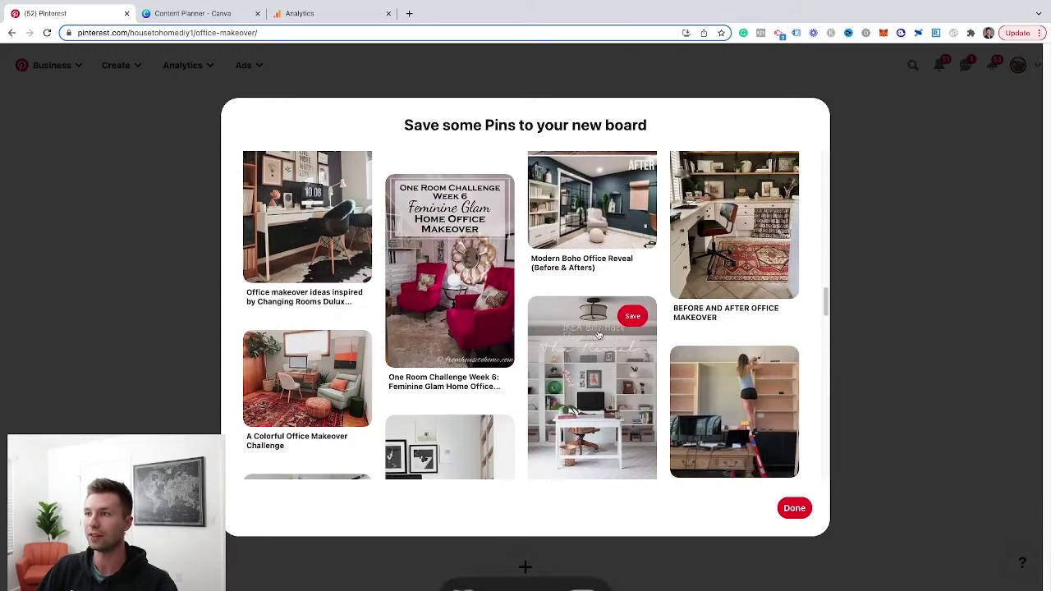
{"action": "left_click", "coordinate": [633, 316]}
{"action": "scroll", "coordinate": [608, 313], "scroll_direction": "down", "scroll_amount": 5}
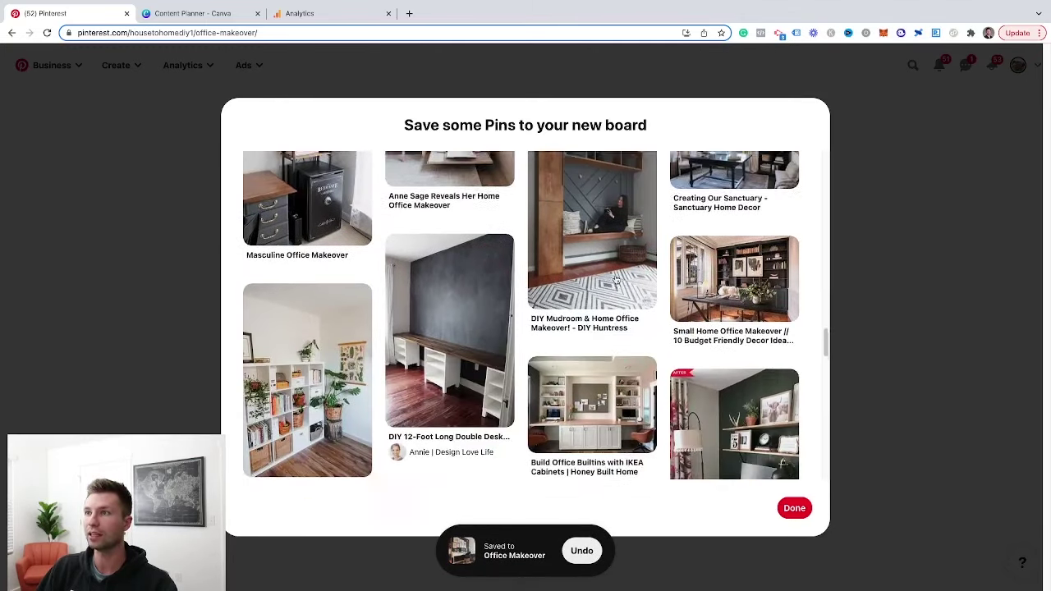
- Save the DIY Mudroom & Home Office Makeover and Elegant Office Makeover on a Budget pins to the Office Makeover board
{"action": "left_click", "coordinate": [632, 173]}
{"action": "scroll", "coordinate": [428, 312], "scroll_direction": "down", "scroll_amount": 1}
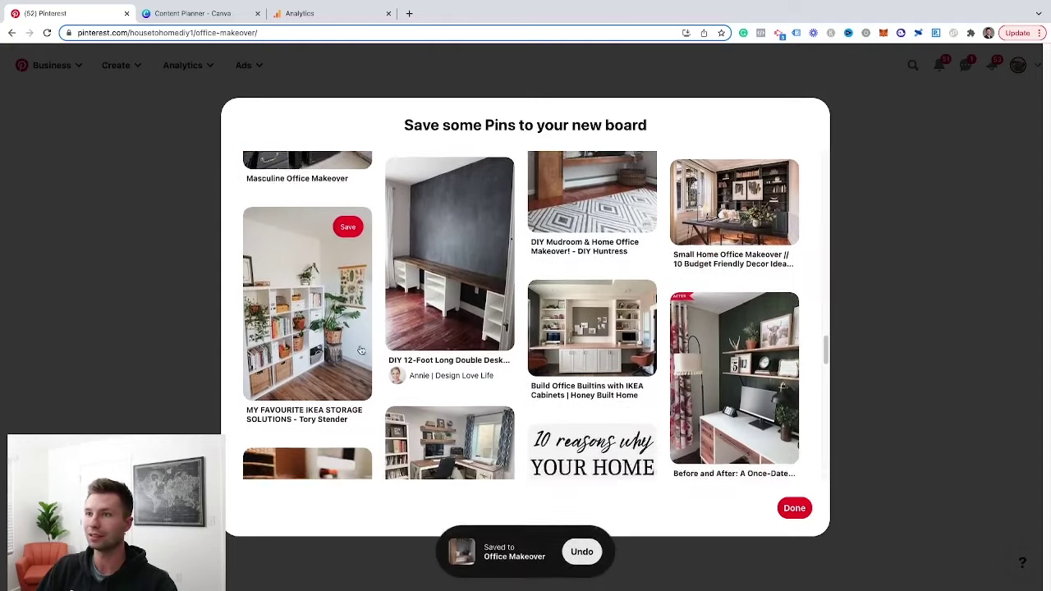
{"action": "scroll", "coordinate": [361, 351], "scroll_direction": "down", "scroll_amount": 2}
{"action": "scroll", "coordinate": [349, 275], "scroll_direction": "down", "scroll_amount": 2}
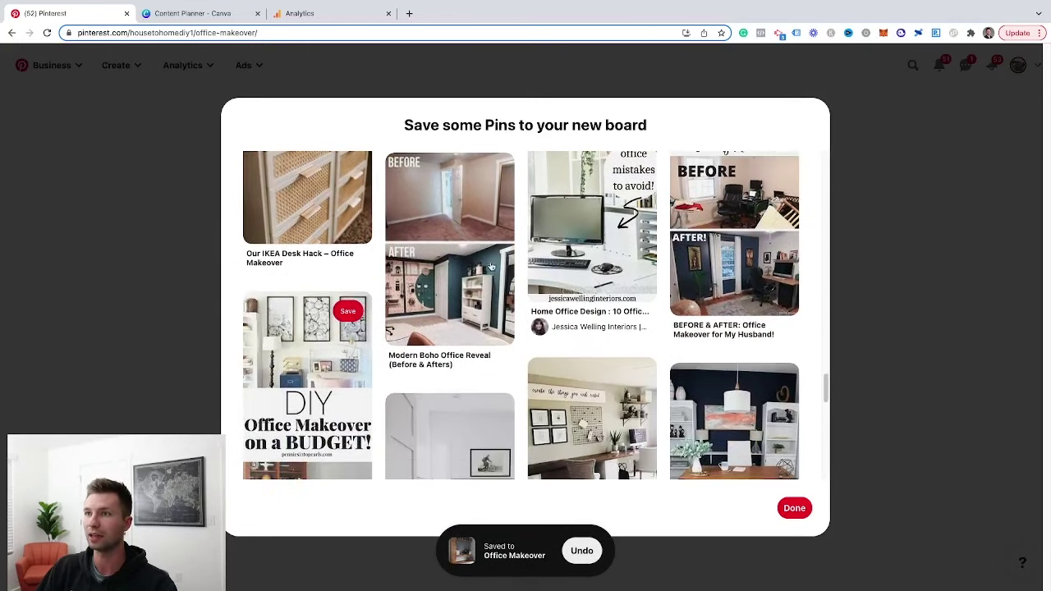
{"action": "left_click", "coordinate": [490, 172]}
{"action": "scroll", "coordinate": [624, 296], "scroll_direction": "down", "scroll_amount": 2}
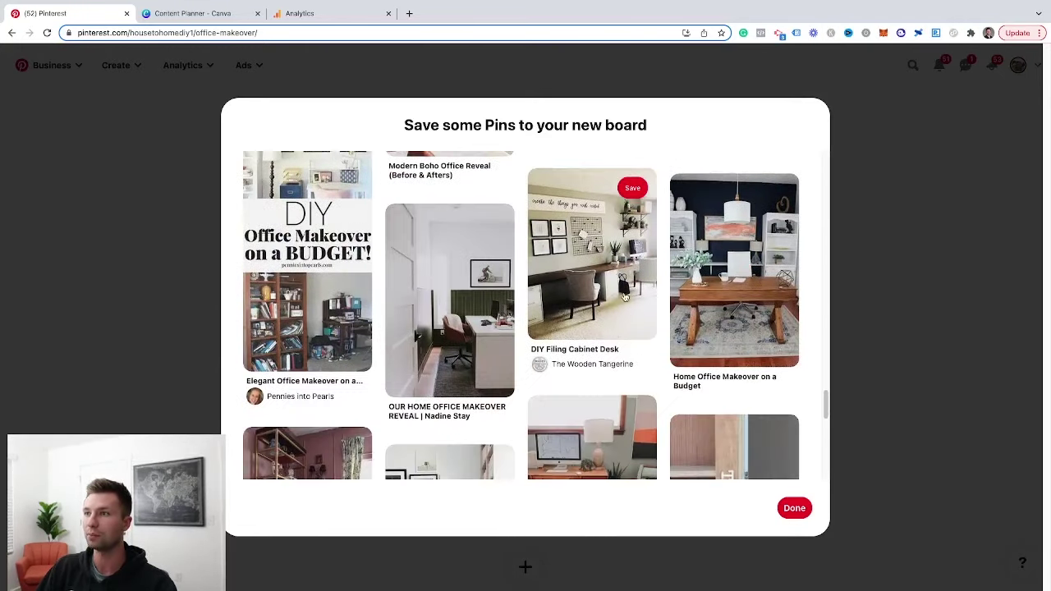
- Save the DIY Filing Cabinet Desk and Our Home Office Makeover Reveal pins, and finish adding suggested pins to the board
{"action": "left_click", "coordinate": [632, 187]}
{"action": "left_click", "coordinate": [495, 223]}
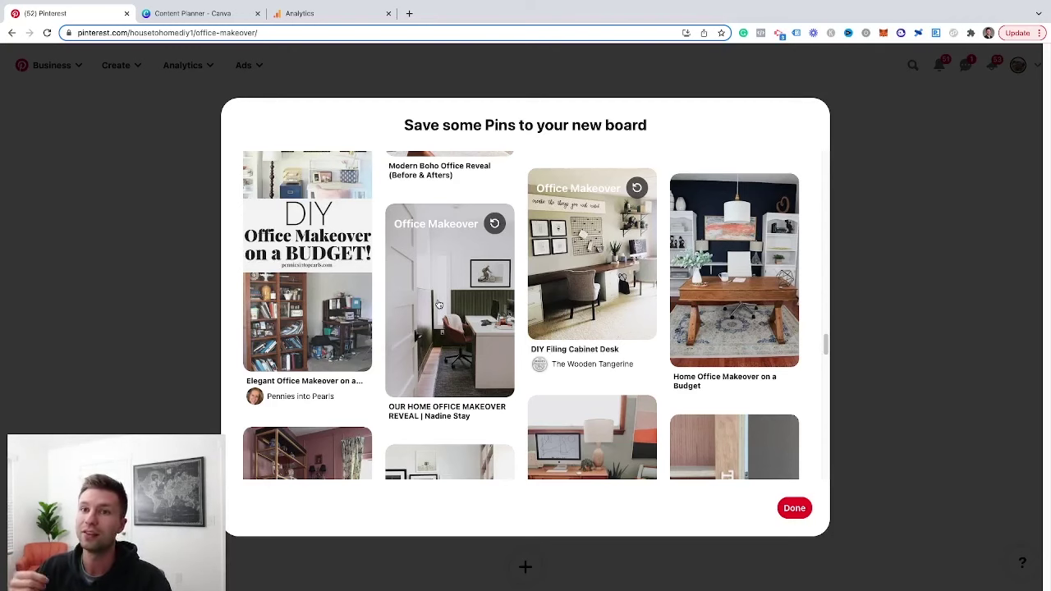
{"action": "scroll", "coordinate": [509, 274], "scroll_direction": "down", "scroll_amount": 5}
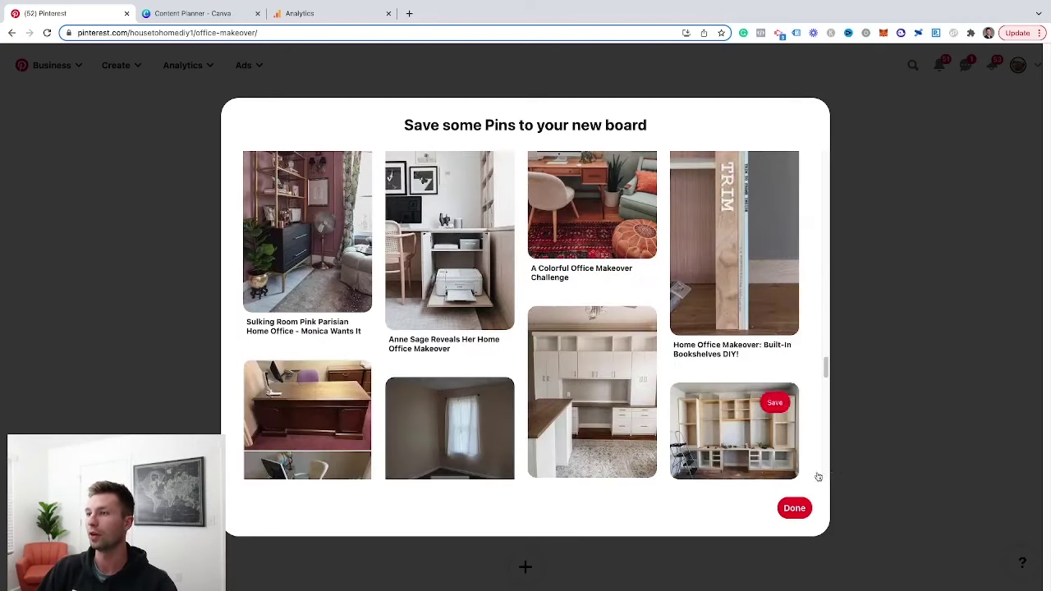
{"action": "left_click", "coordinate": [794, 510]}
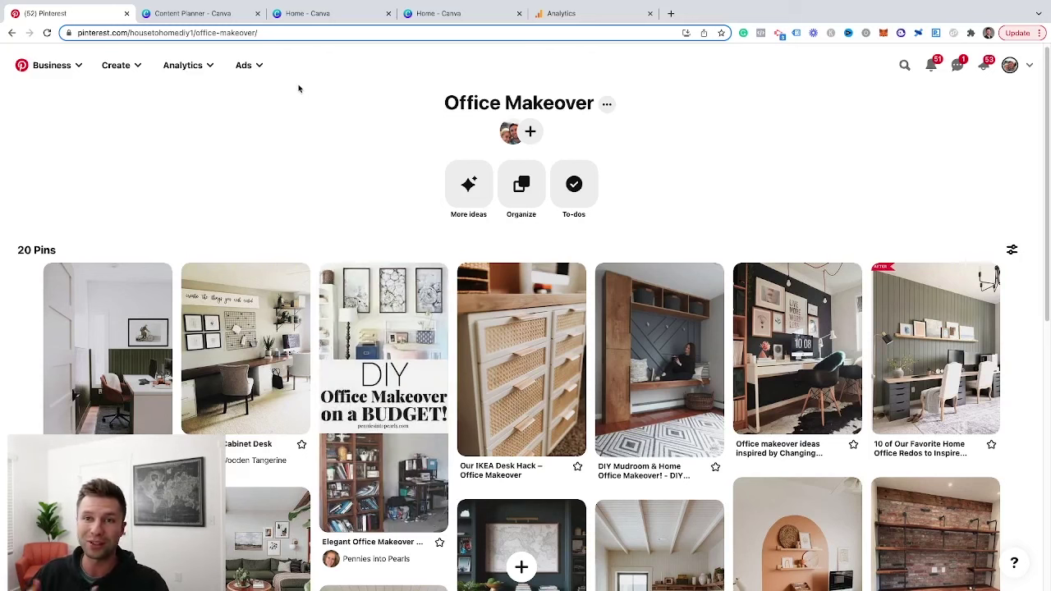
- Switch to Canva and create a new Pinterest Pin design at 1000 × 1500
{"action": "left_click", "coordinate": [454, 14]}
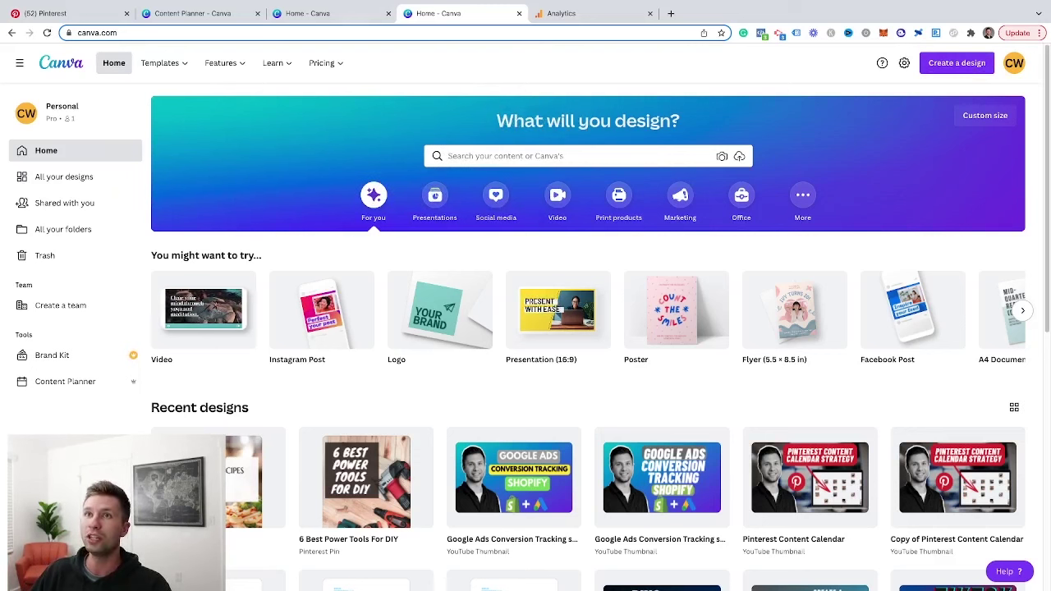
{"action": "left_click", "coordinate": [949, 69]}
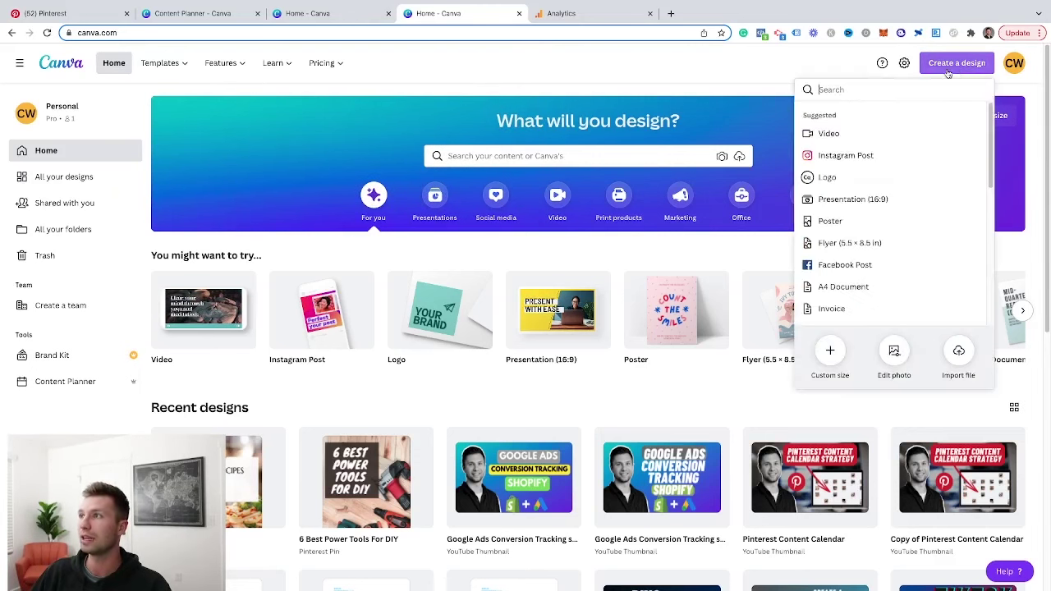
{"action": "left_click", "coordinate": [843, 91]}
{"action": "type", "text": "pin"}
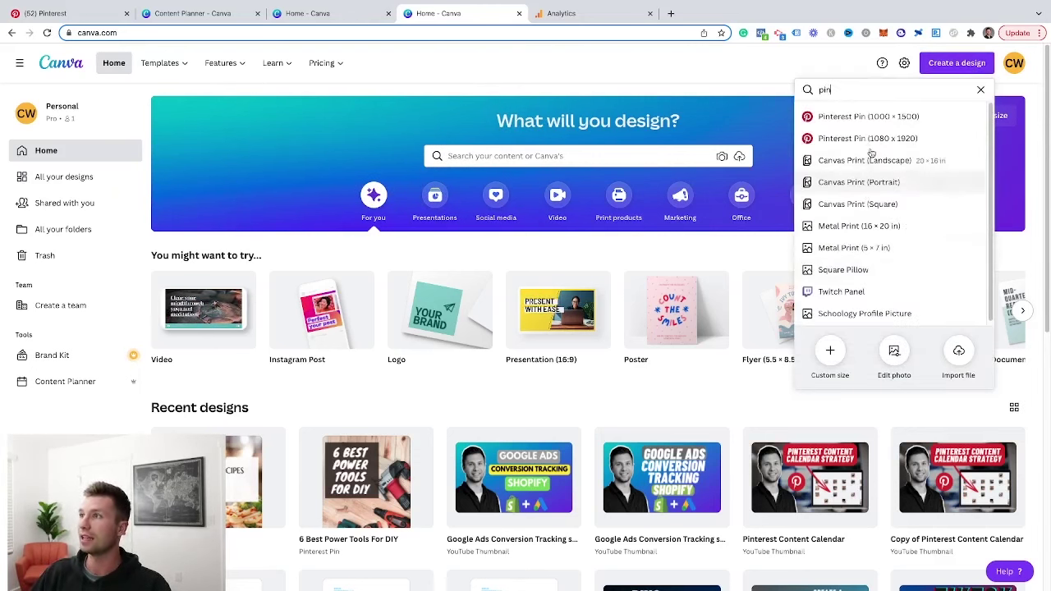
{"action": "left_click", "coordinate": [874, 115]}
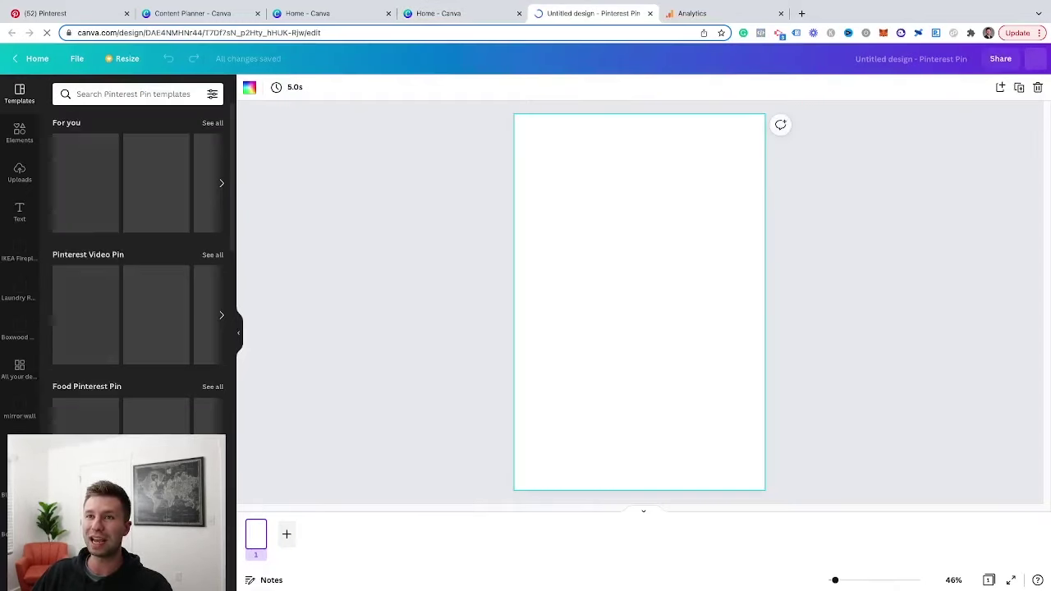
- Apply the Pasta Recipes for Seafood Lovers template to the blank pin and nudge its white text panel slightly to the right
{"action": "scroll", "coordinate": [160, 370], "scroll_direction": "down", "scroll_amount": 3}
{"action": "left_click", "coordinate": [160, 368]}
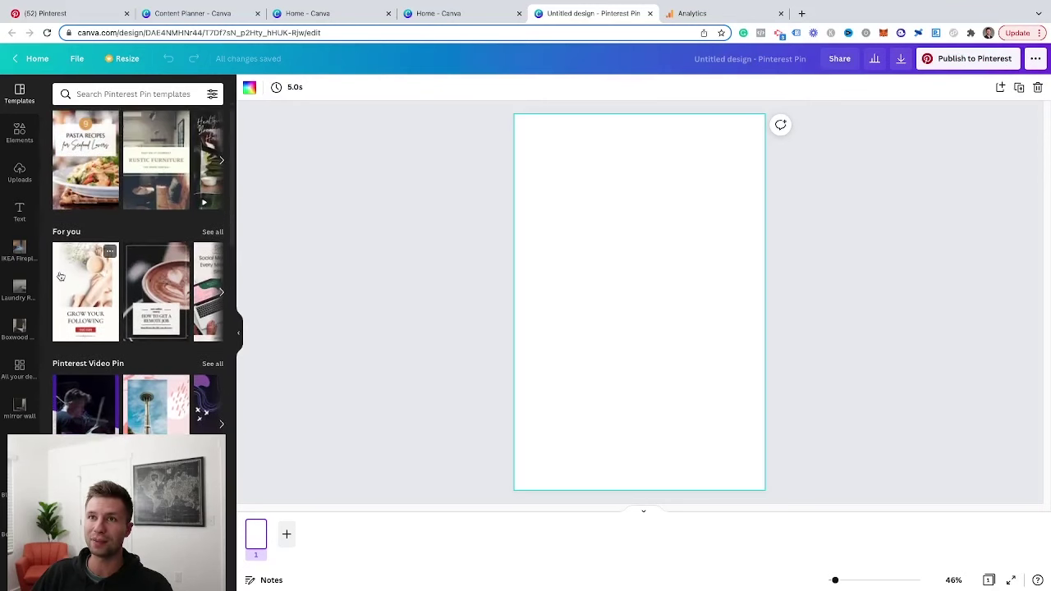
{"action": "mouse_move", "coordinate": [711, 181]}
{"action": "left_mouse_down"}
{"action": "mouse_move", "coordinate": [707, 293]}
{"action": "mouse_move", "coordinate": [720, 183]}
{"action": "left_mouse_up"}
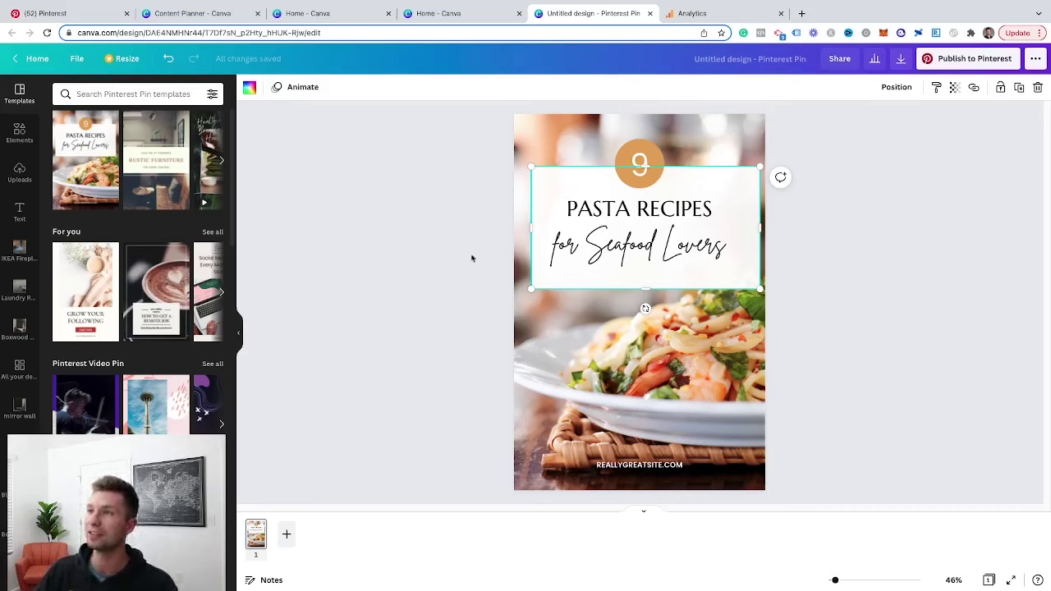
- Start publishing the pin to Pinterest and search for "office" to choose the Office Makeover board as its destination
{"action": "left_click", "coordinate": [954, 66]}
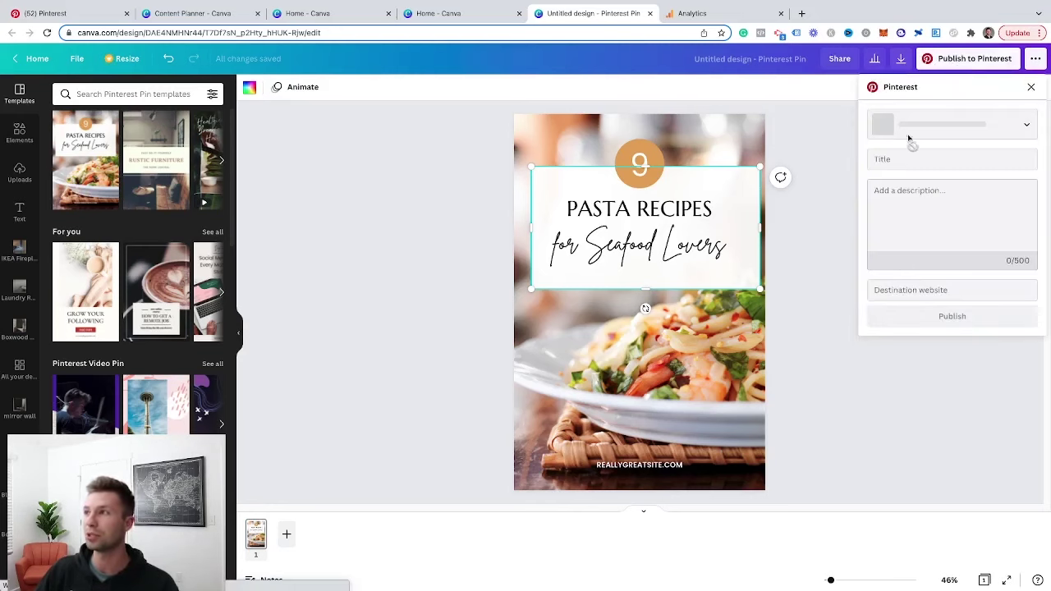
{"action": "left_click", "coordinate": [1006, 126]}
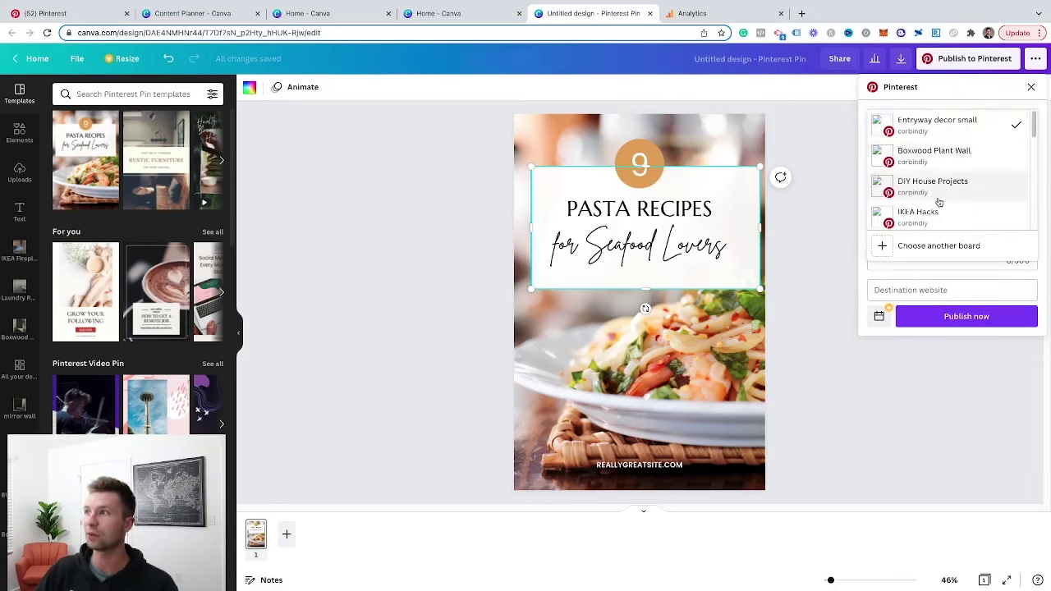
{"action": "scroll", "coordinate": [915, 200], "scroll_direction": "down", "scroll_amount": 2}
{"action": "left_click", "coordinate": [926, 248]}
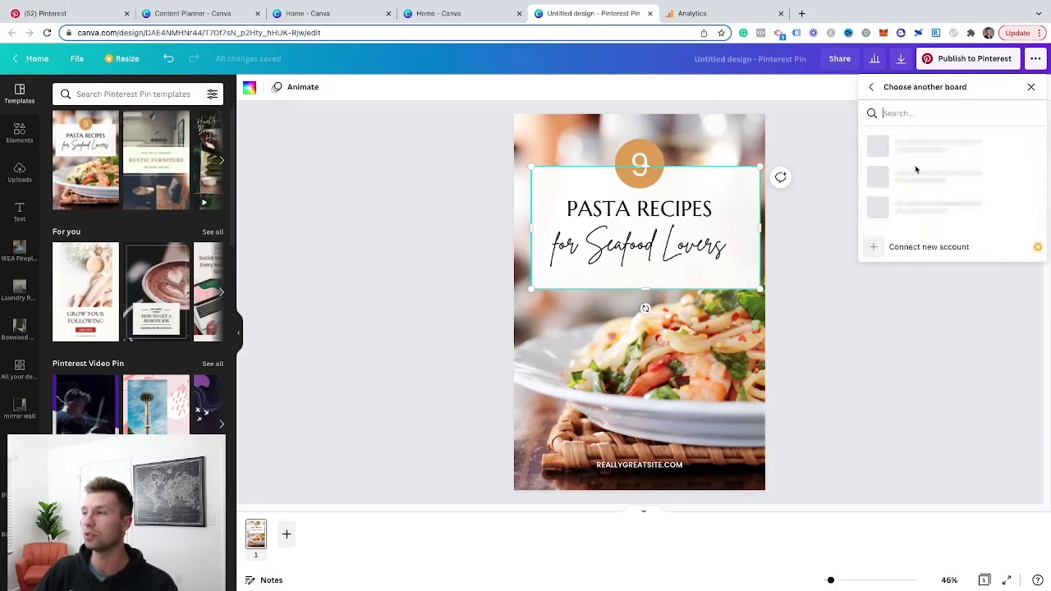
{"action": "type", "text": "office"}
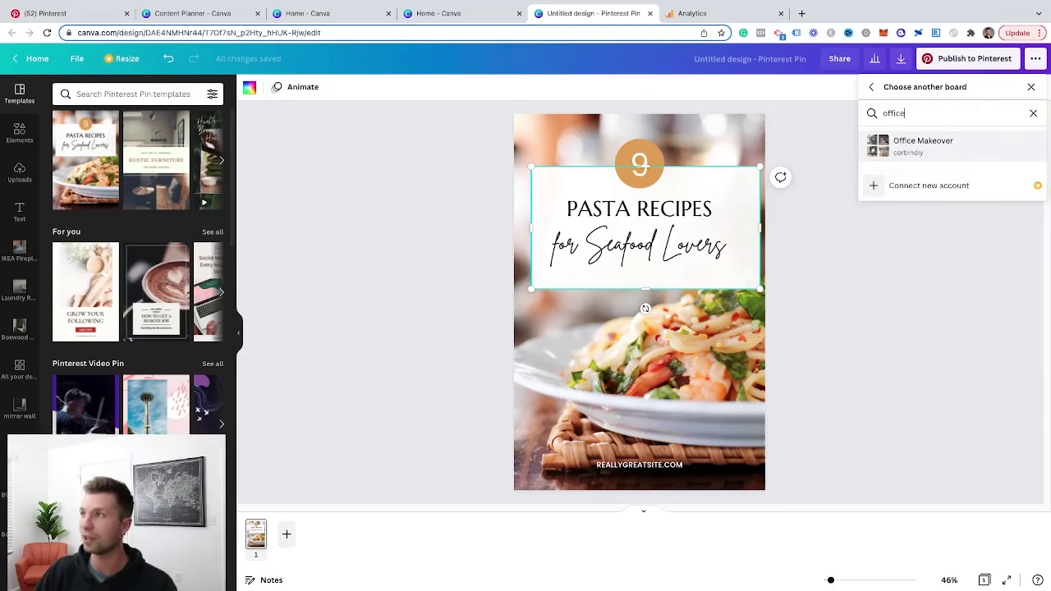
{"action": "left_click", "coordinate": [928, 149]}
- Title the pin "This awesome title", view its publishing schedule calendar, and close the publishing form
{"action": "left_click", "coordinate": [906, 158]}
{"action": "type", "text": "T"}
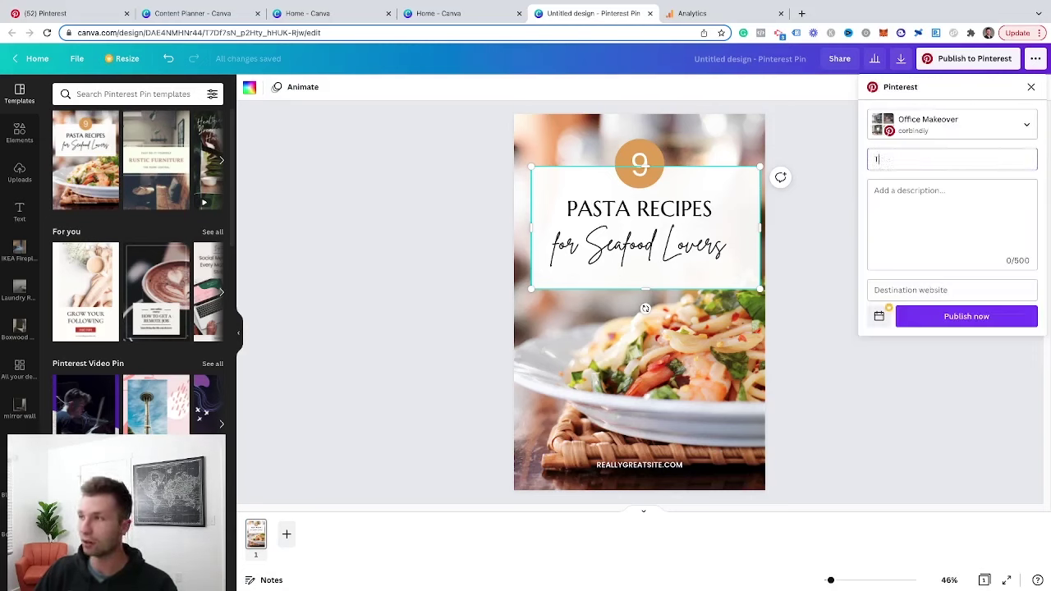
{"action": "type", "text": "his awesome tit"}
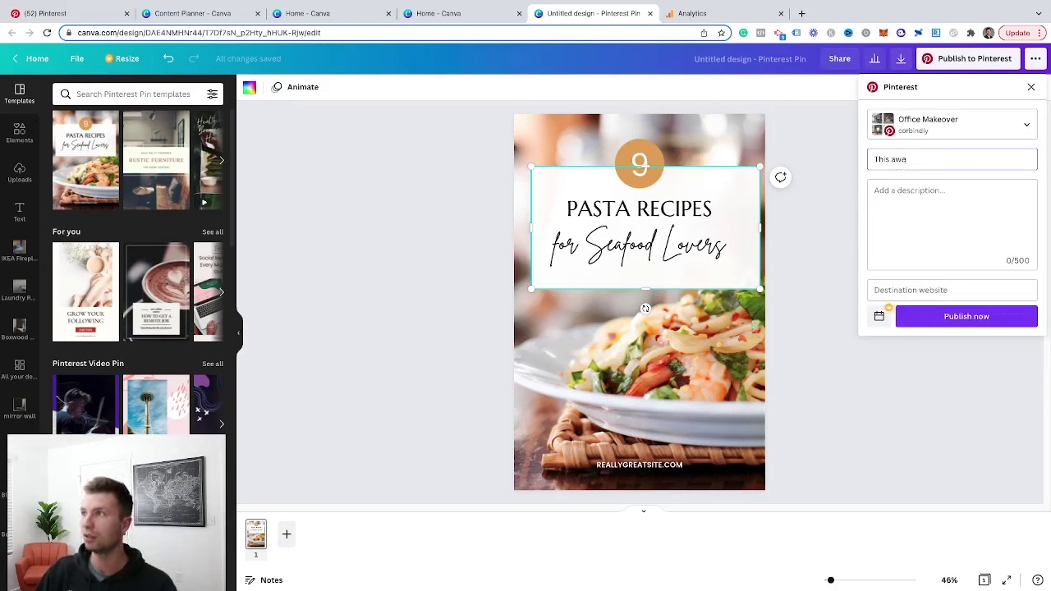
{"action": "type", "text": "le"}
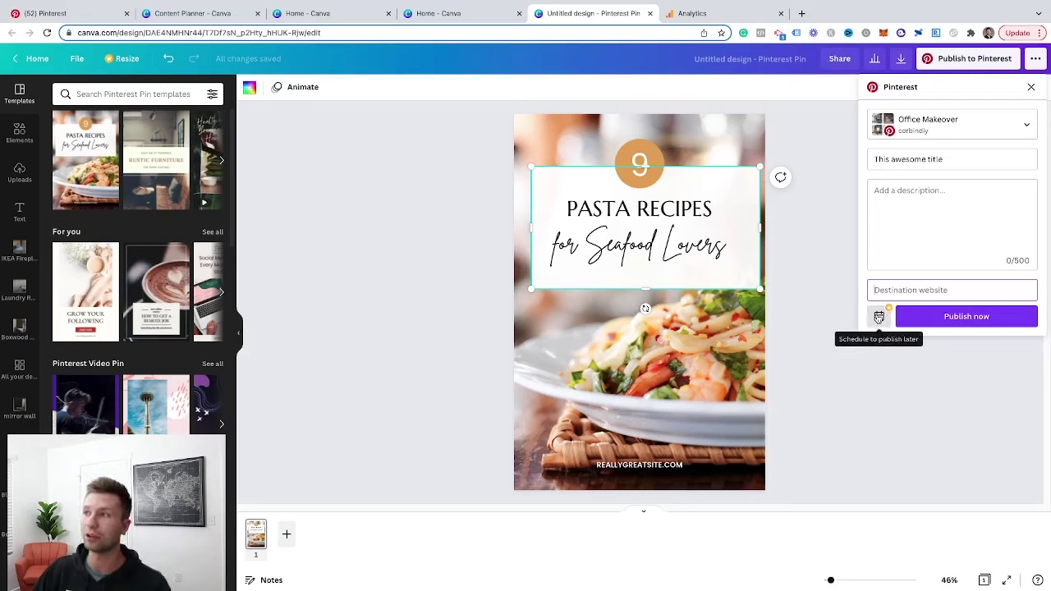
{"action": "left_click", "coordinate": [879, 317]}
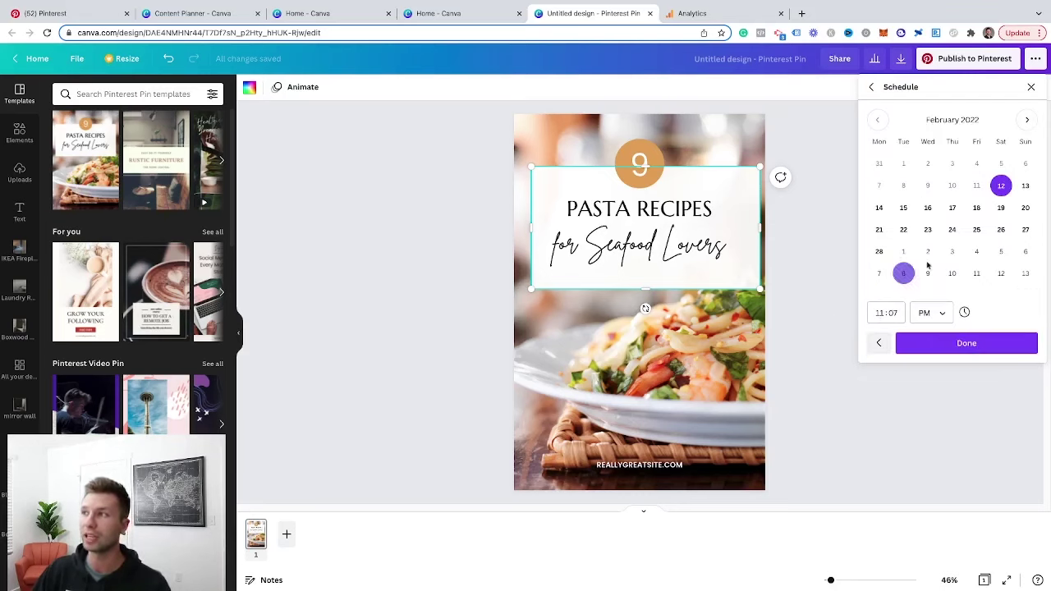
{"action": "left_click", "coordinate": [824, 164]}
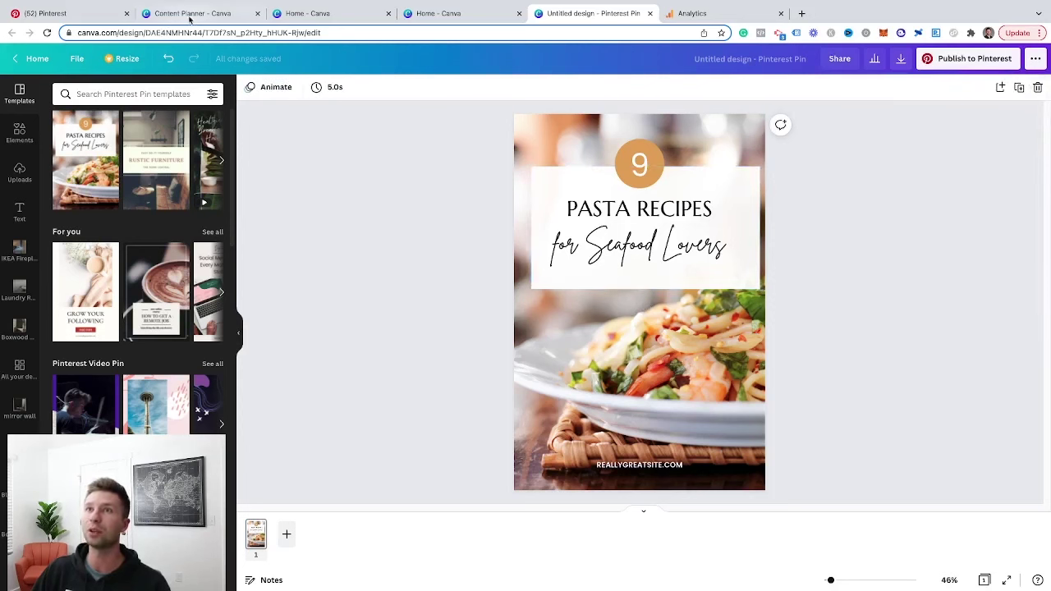
- Examine how Pinterest pins are spread across the January 2022 calendar in the Canva Content Planner
{"action": "left_click", "coordinate": [190, 14]}
{"action": "scroll", "coordinate": [402, 353], "scroll_direction": "down", "scroll_amount": 1}
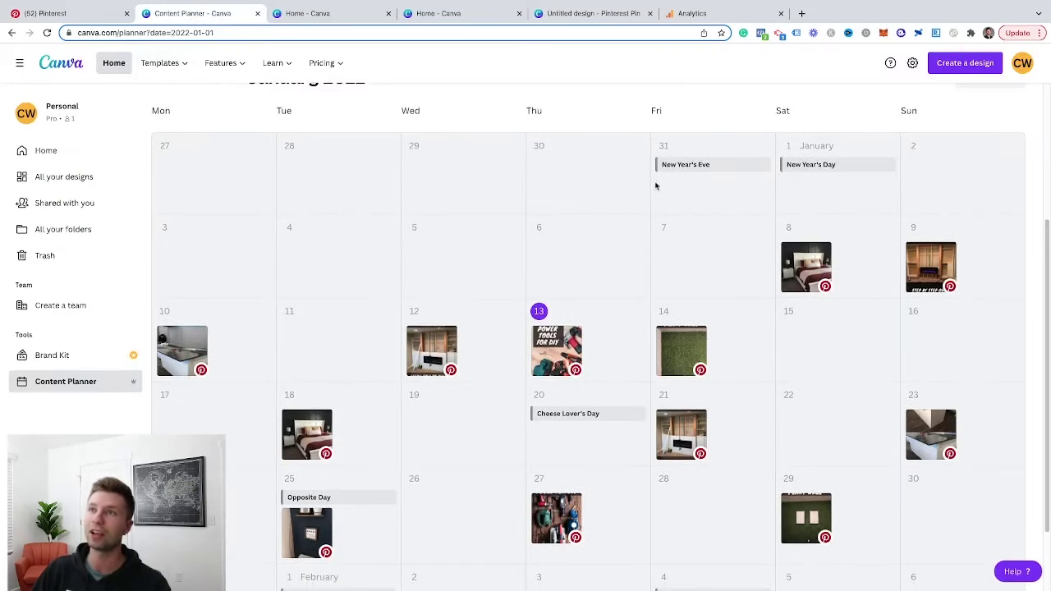
{"action": "scroll", "coordinate": [659, 307], "scroll_direction": "down", "scroll_amount": 1}
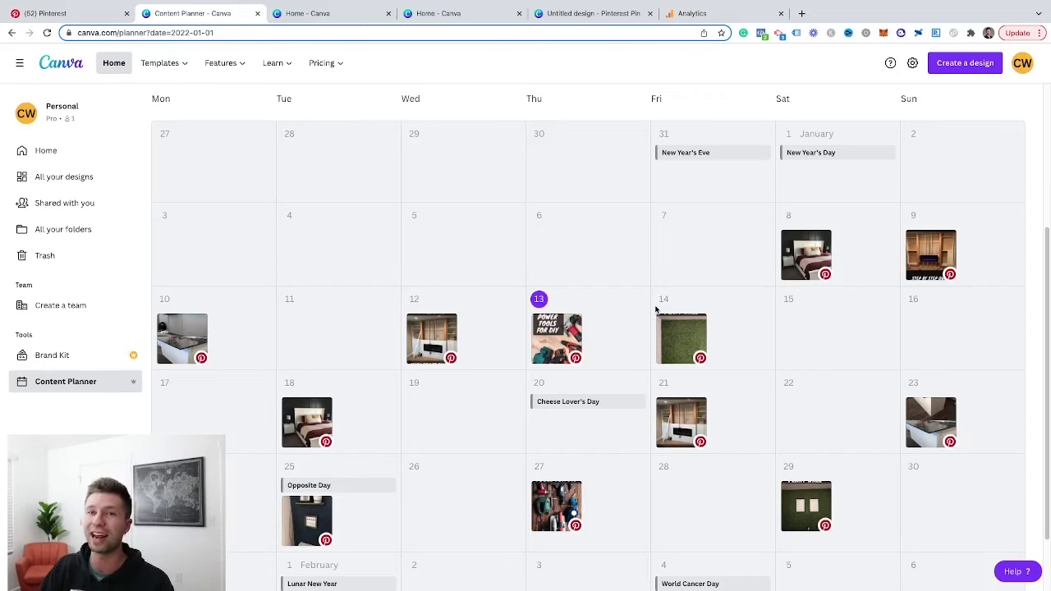
{"action": "scroll", "coordinate": [603, 265], "scroll_direction": "down", "scroll_amount": 1}
{"action": "scroll", "coordinate": [604, 267], "scroll_direction": "up", "scroll_amount": 1}
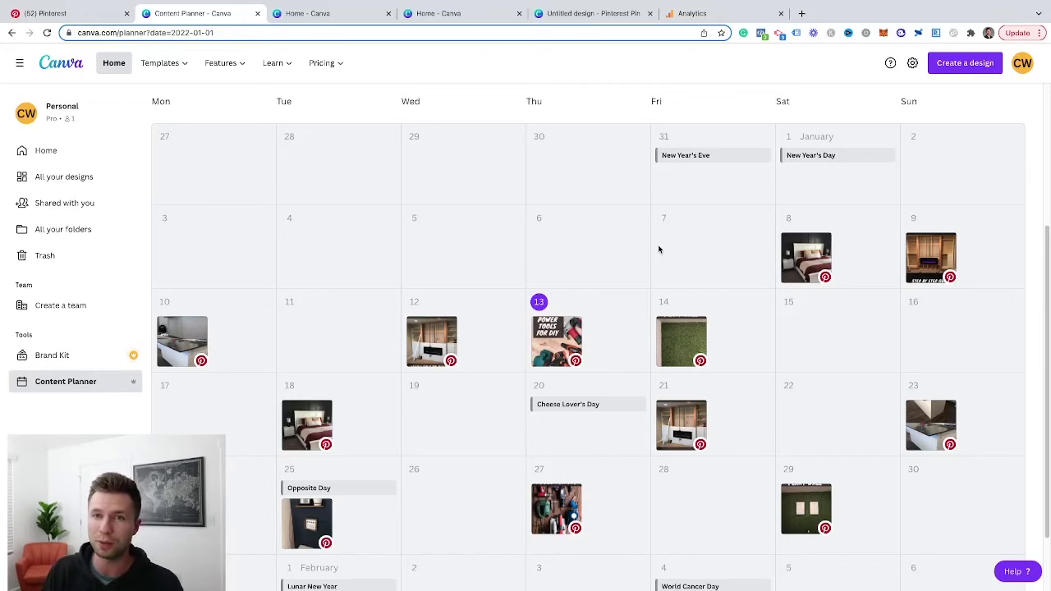
{"action": "scroll", "coordinate": [722, 247], "scroll_direction": "up", "scroll_amount": 1}
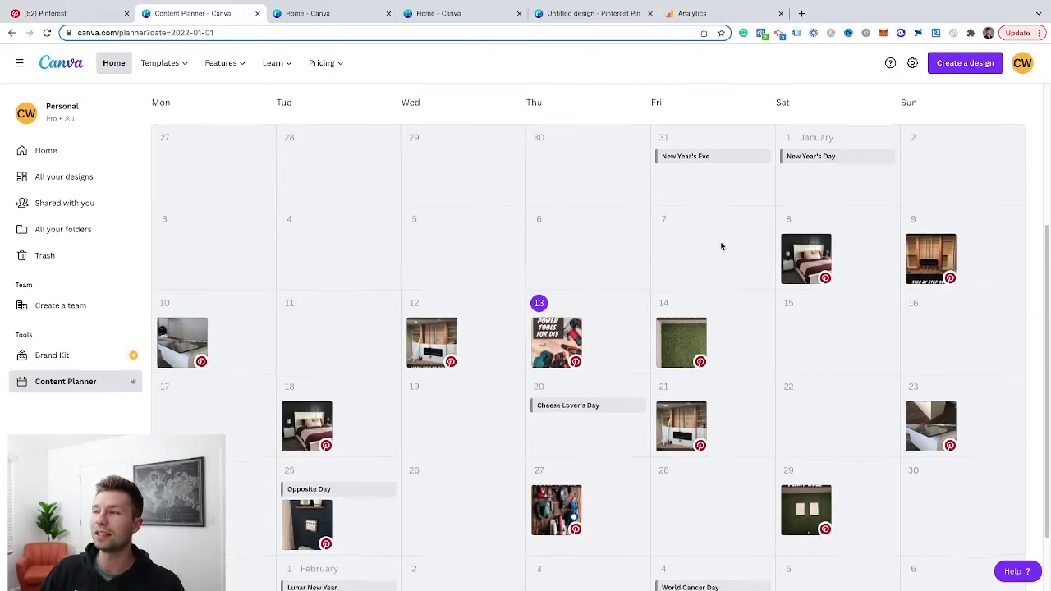
{"action": "scroll", "coordinate": [722, 246], "scroll_direction": "up", "scroll_amount": 1}
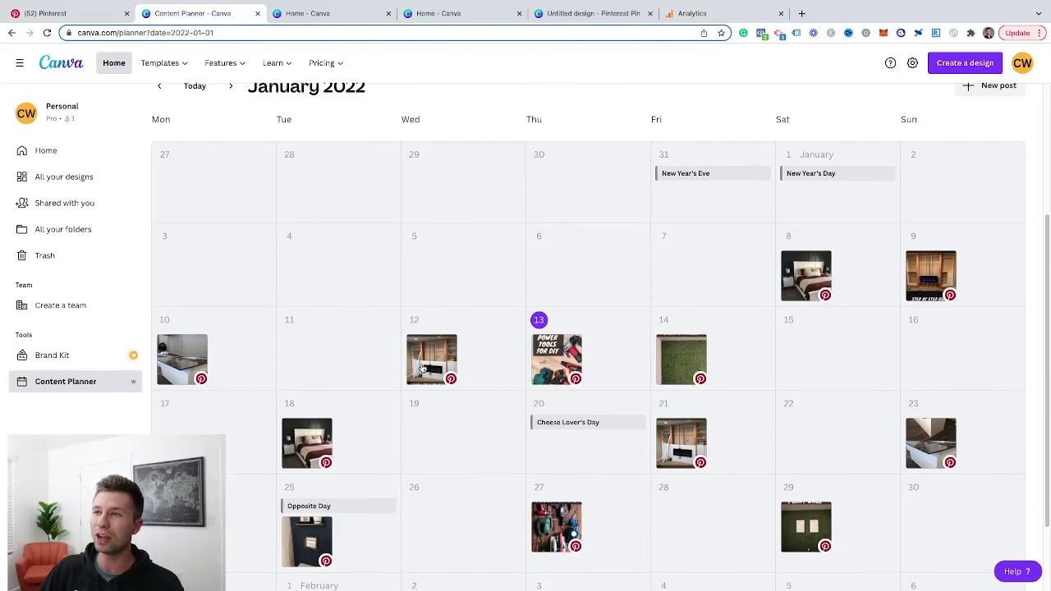
{"action": "scroll", "coordinate": [421, 368], "scroll_direction": "down", "scroll_amount": 4}
{"action": "scroll", "coordinate": [422, 368], "scroll_direction": "up", "scroll_amount": 1}
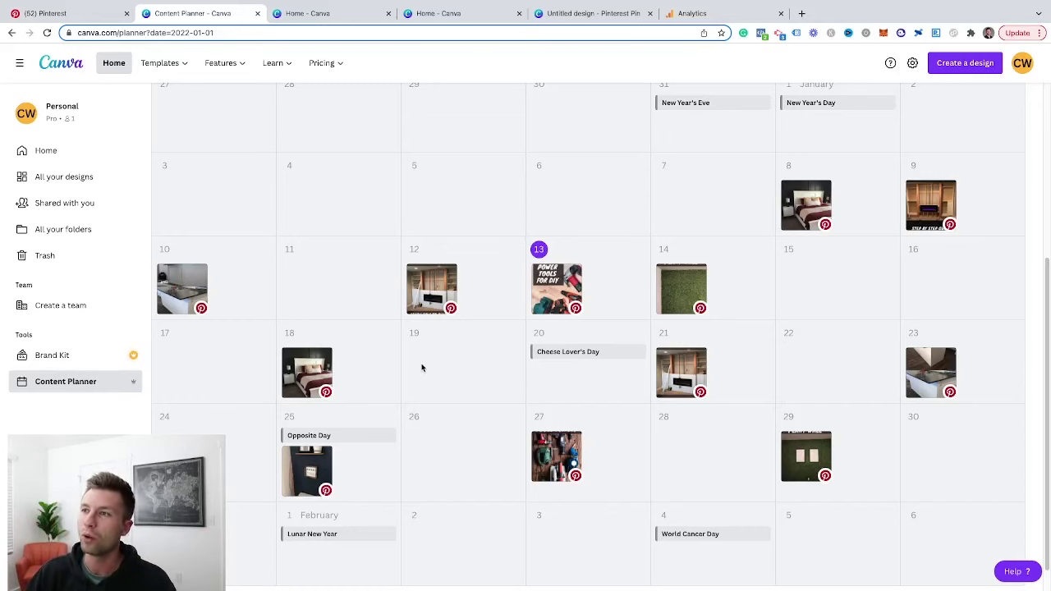
{"action": "scroll", "coordinate": [421, 368], "scroll_direction": "up", "scroll_amount": 1}
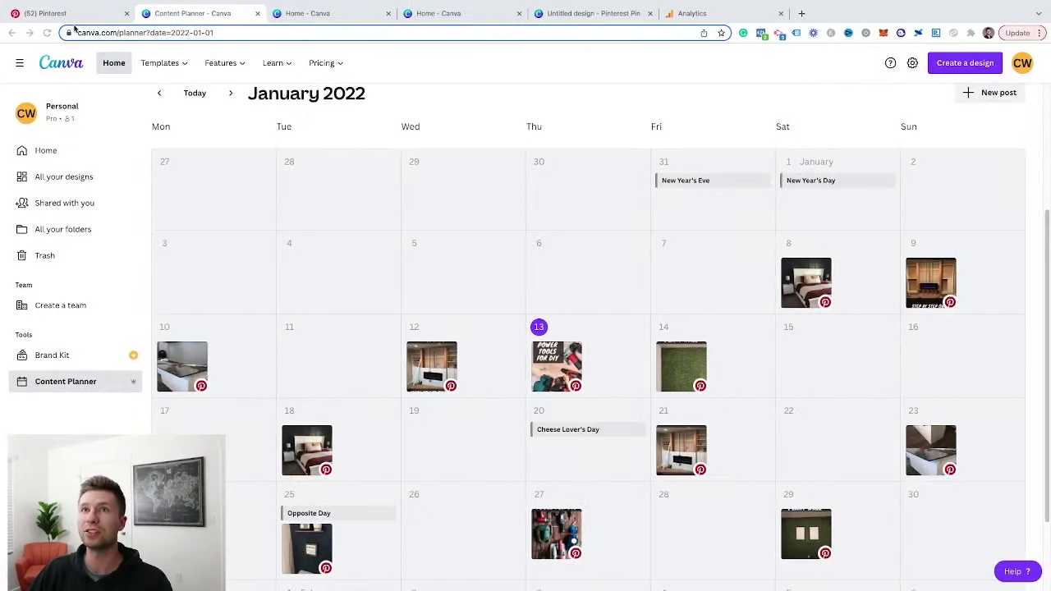
- Switch back to Pinterest and view its options for creating new content
{"action": "left_click", "coordinate": [71, 16]}
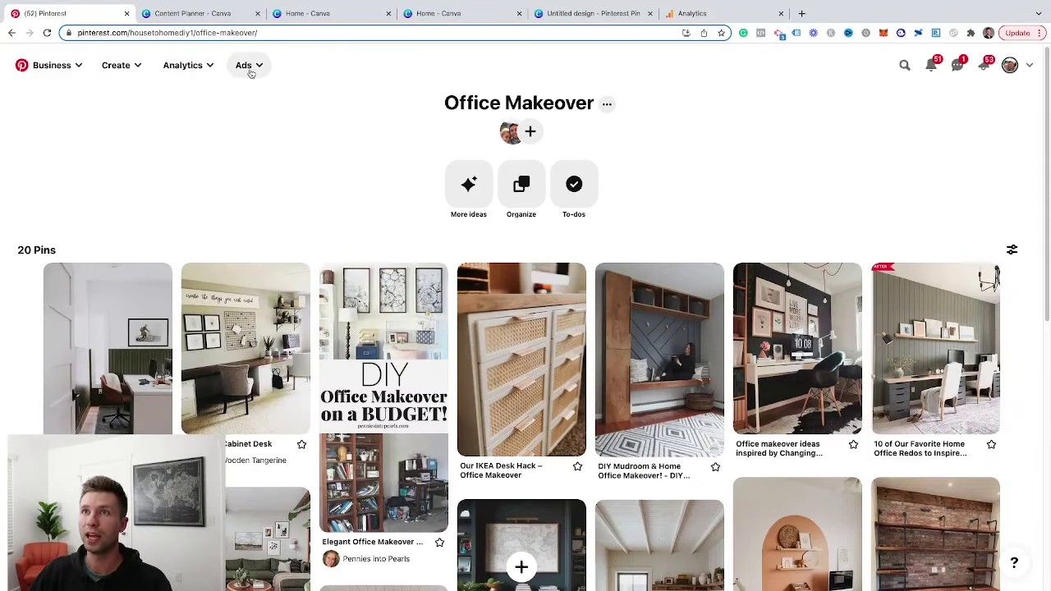
{"action": "left_click", "coordinate": [115, 64]}
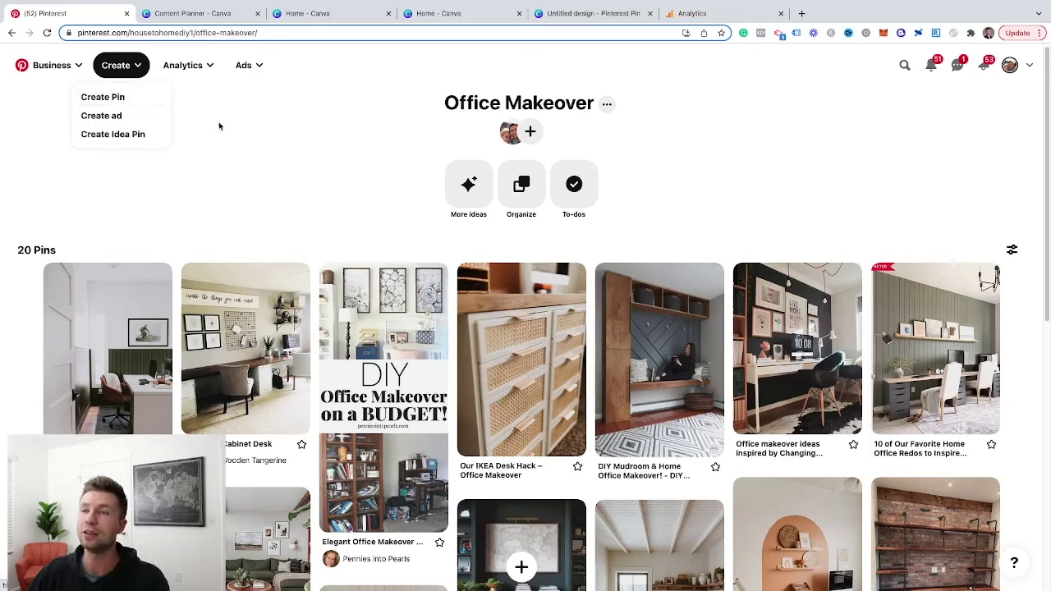
{"action": "mouse_move", "coordinate": [426, 282]}
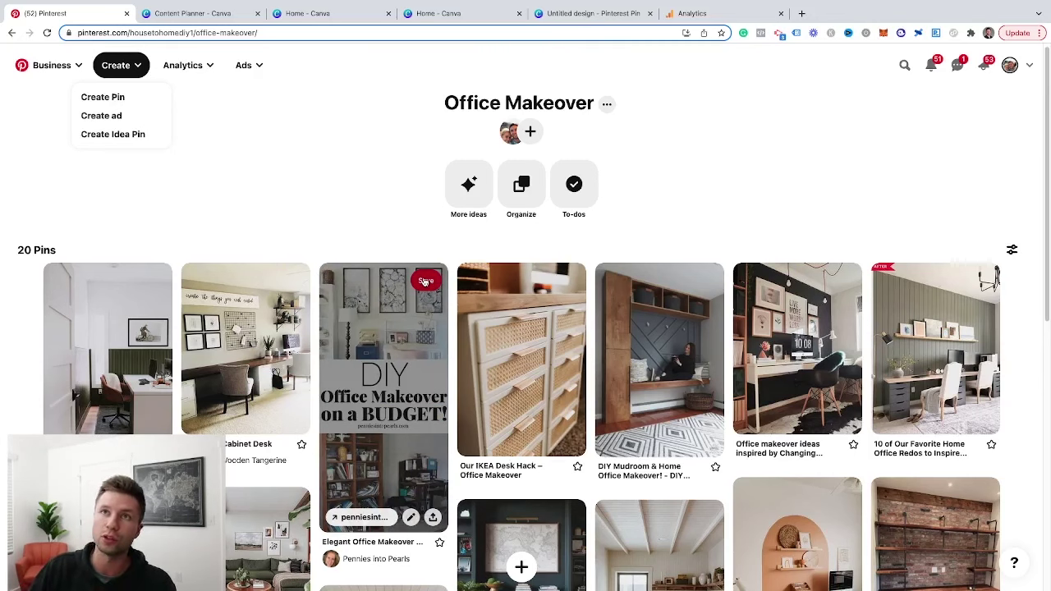
- Switch to Pinterest's creative best practices page and review the Standard Pins tips, expanding "Make your brand the focal point"
{"action": "key", "text": "ctrl+Left"}
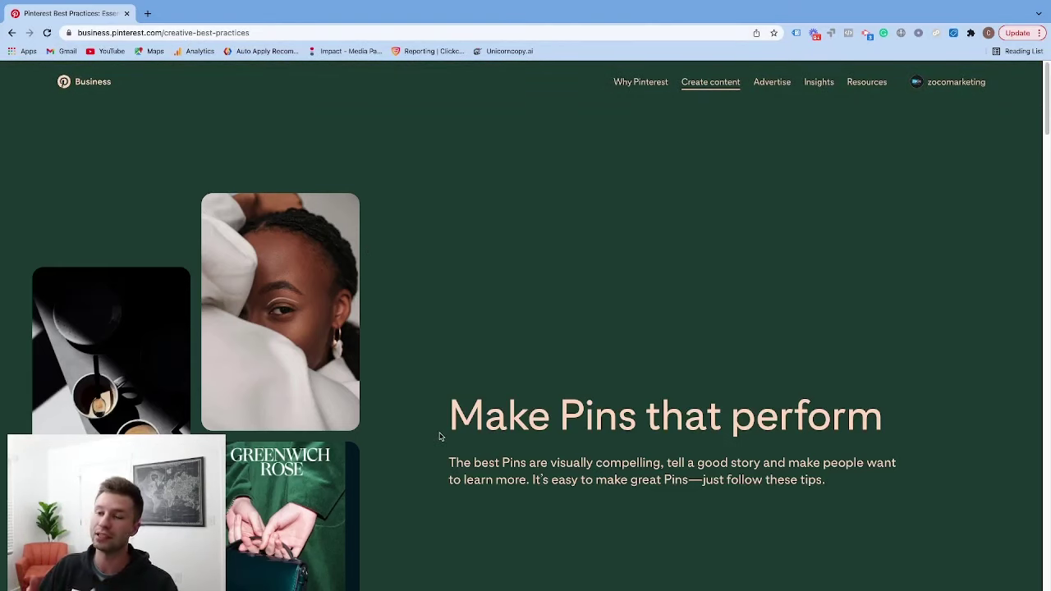
{"action": "scroll", "coordinate": [431, 386], "scroll_direction": "down", "scroll_amount": 2}
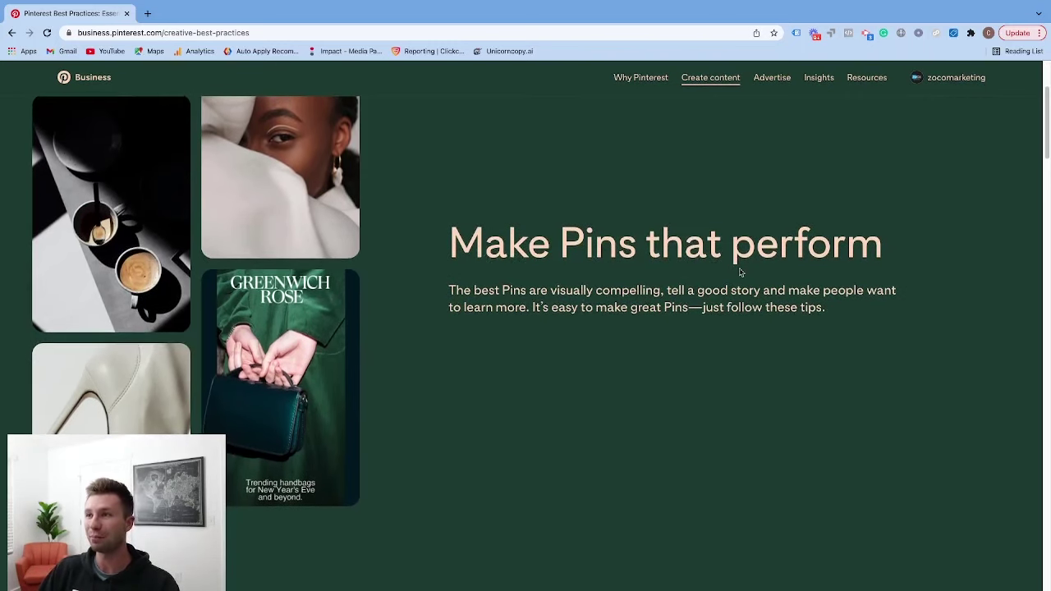
{"action": "scroll", "coordinate": [523, 235], "scroll_direction": "down", "scroll_amount": 5}
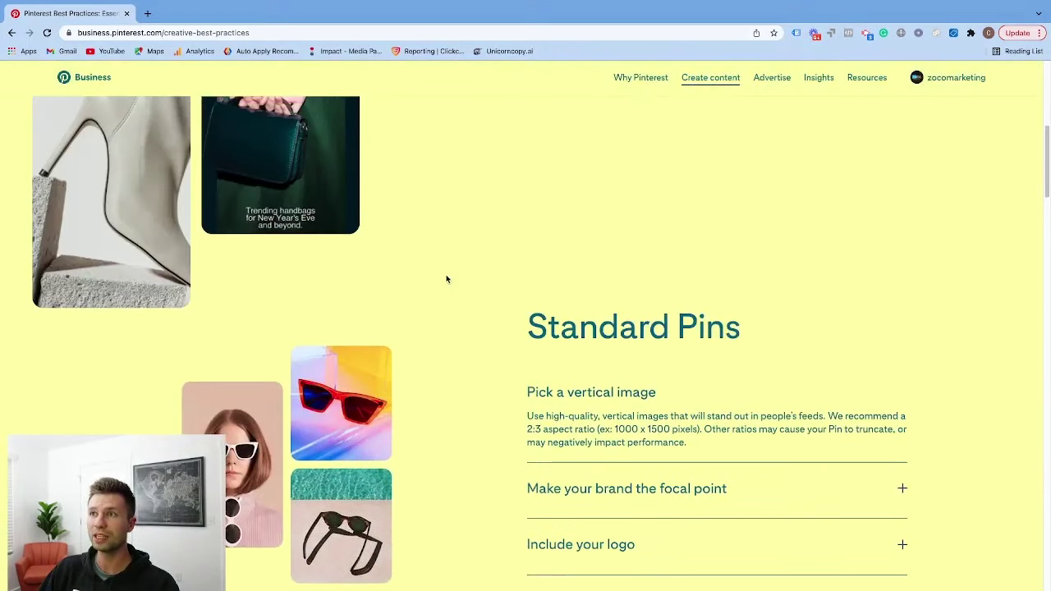
{"action": "scroll", "coordinate": [554, 300], "scroll_direction": "down", "scroll_amount": 1}
{"action": "scroll", "coordinate": [667, 358], "scroll_direction": "down", "scroll_amount": 1}
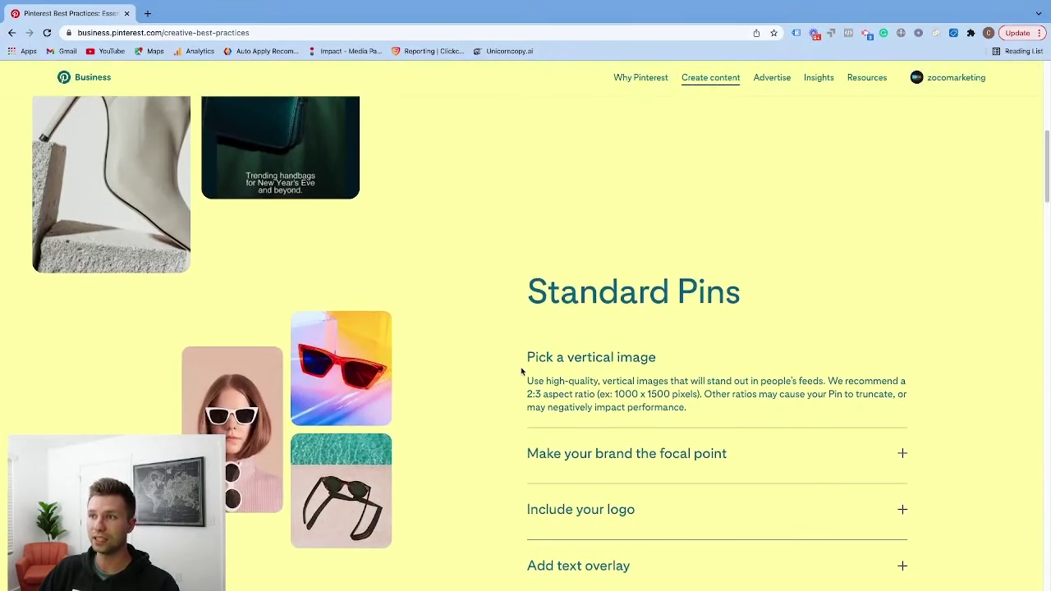
{"action": "scroll", "coordinate": [597, 397], "scroll_direction": "down", "scroll_amount": 3}
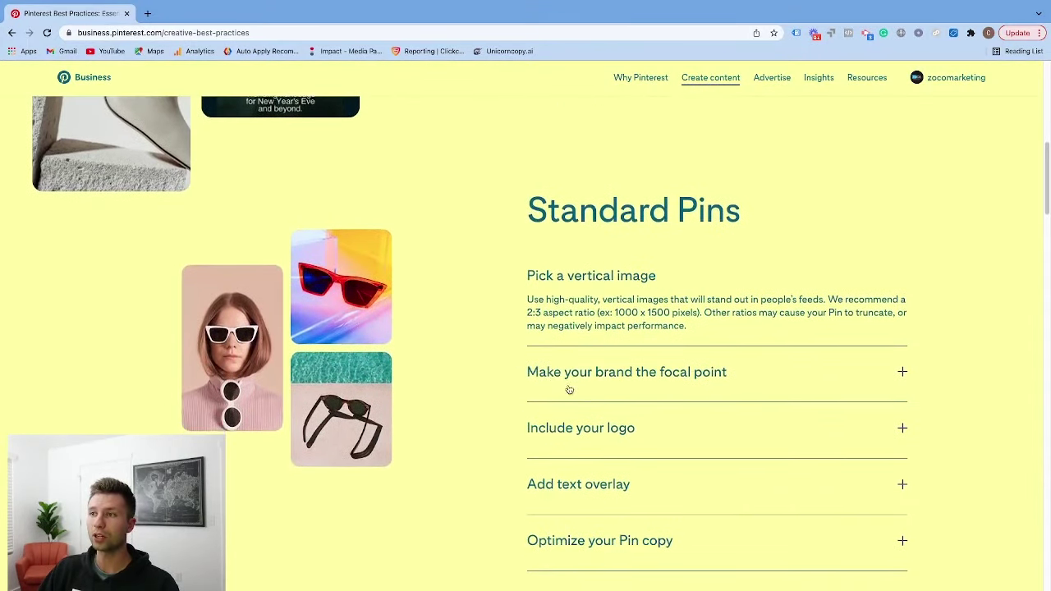
{"action": "scroll", "coordinate": [570, 443], "scroll_direction": "down", "scroll_amount": 3}
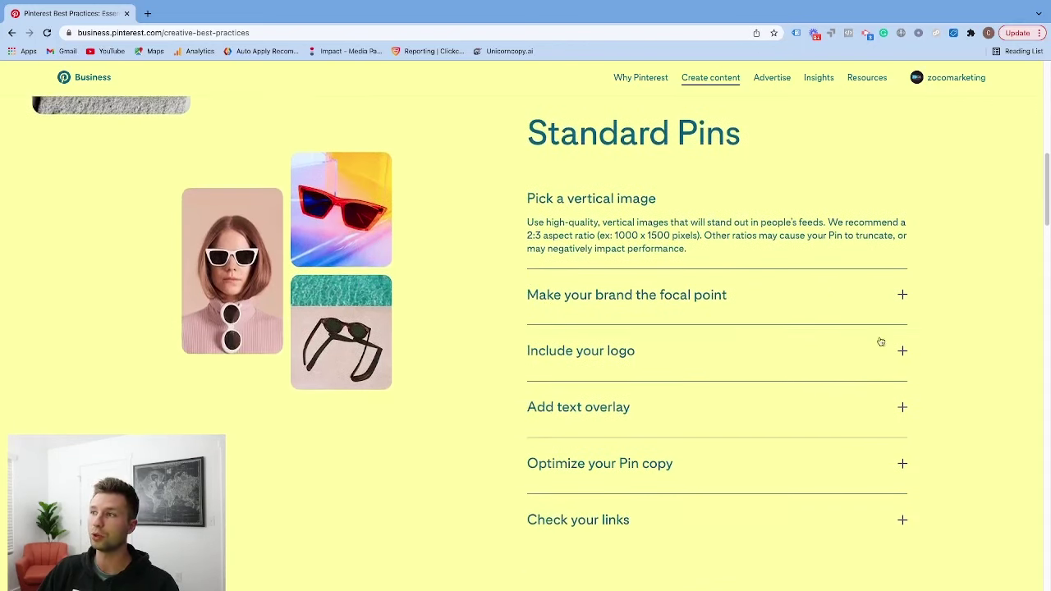
{"action": "left_click", "coordinate": [906, 306]}
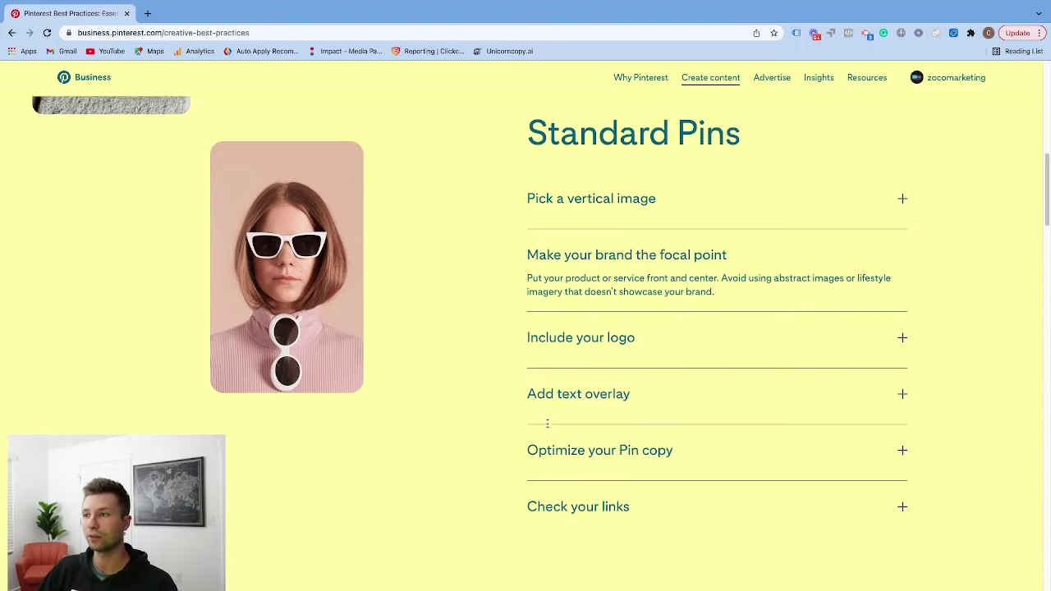
{"action": "scroll", "coordinate": [563, 492], "scroll_direction": "down", "scroll_amount": 2}
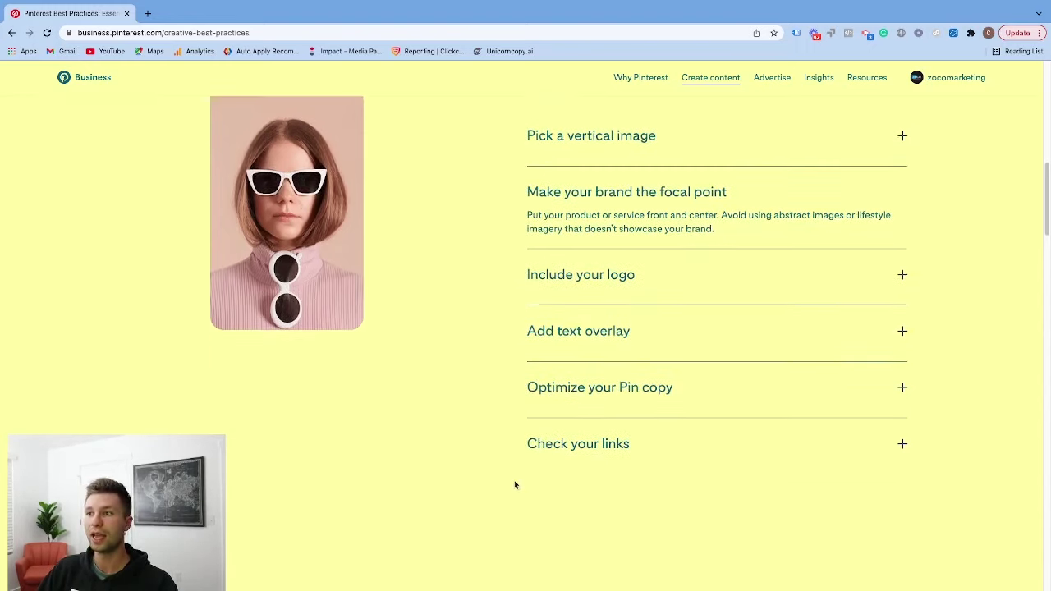
- Examine the Video Pins and Idea Pins tips on the creative best practices page
{"action": "scroll", "coordinate": [675, 369], "scroll_direction": "down", "scroll_amount": 6}
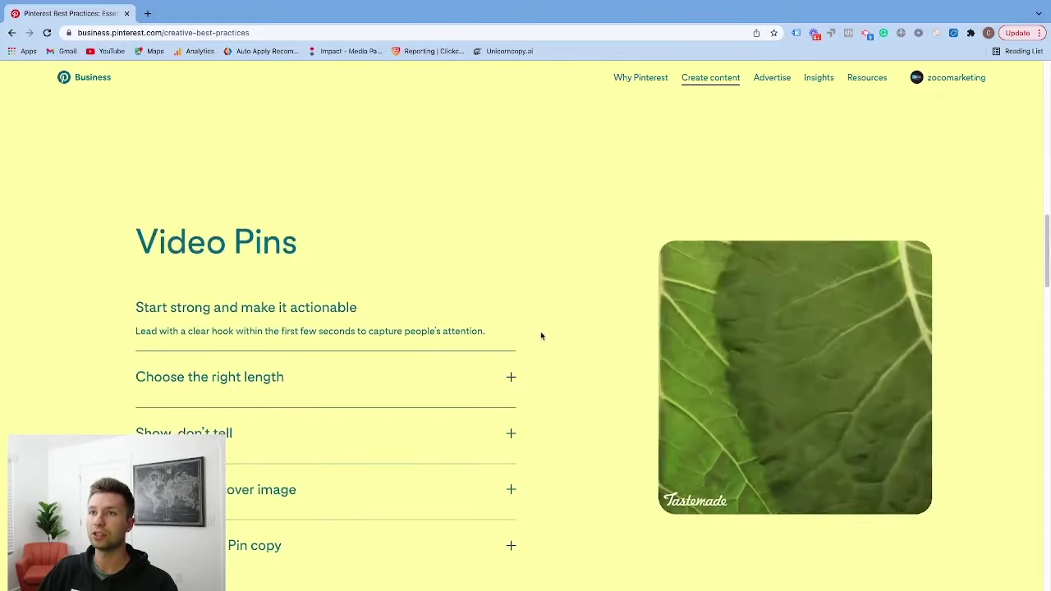
{"action": "scroll", "coordinate": [439, 313], "scroll_direction": "up", "scroll_amount": 2}
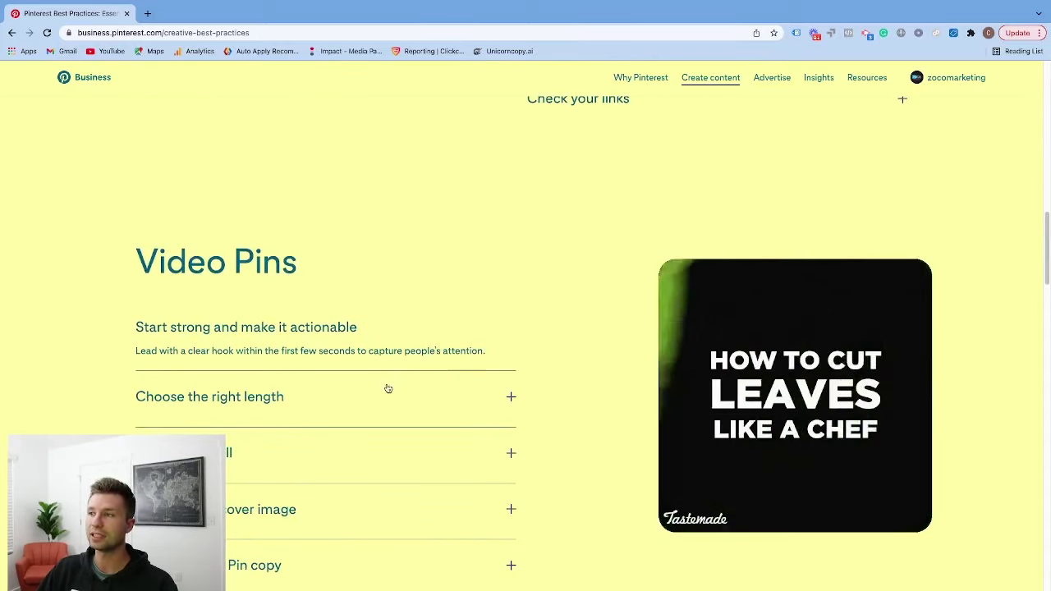
{"action": "scroll", "coordinate": [331, 291], "scroll_direction": "down", "scroll_amount": 2}
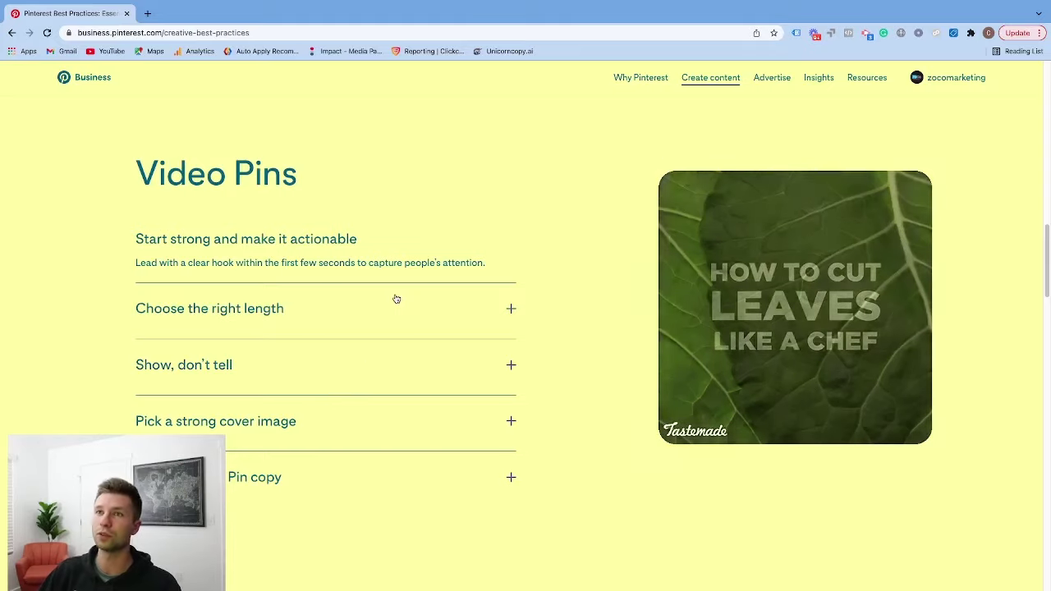
{"action": "scroll", "coordinate": [383, 277], "scroll_direction": "down", "scroll_amount": 8}
{"action": "scroll", "coordinate": [385, 282], "scroll_direction": "up", "scroll_amount": 5}
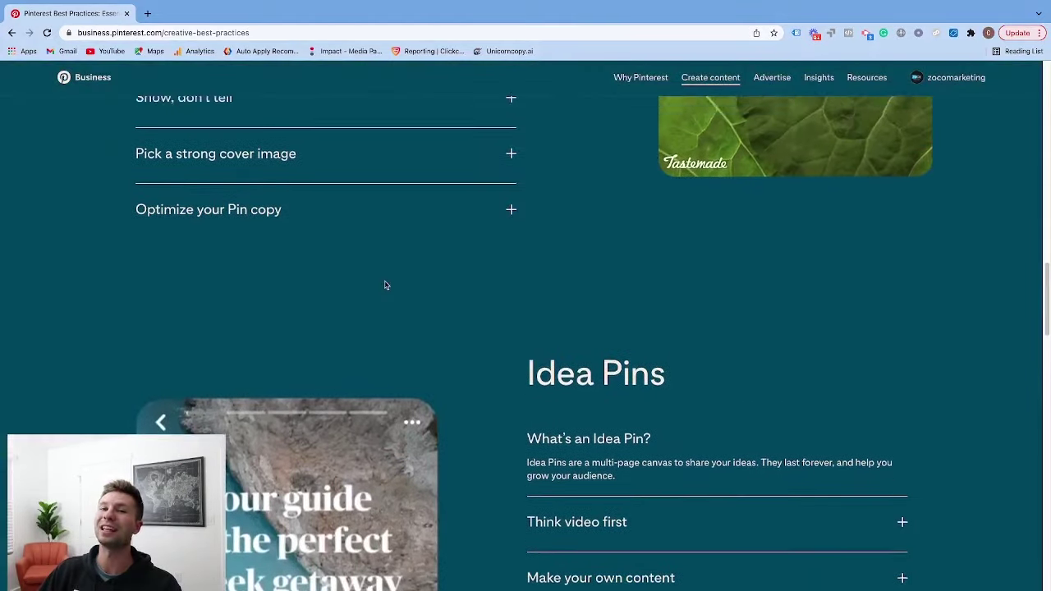
{"action": "scroll", "coordinate": [347, 281], "scroll_direction": "up", "scroll_amount": 2}
{"action": "scroll", "coordinate": [385, 321], "scroll_direction": "down", "scroll_amount": 6}
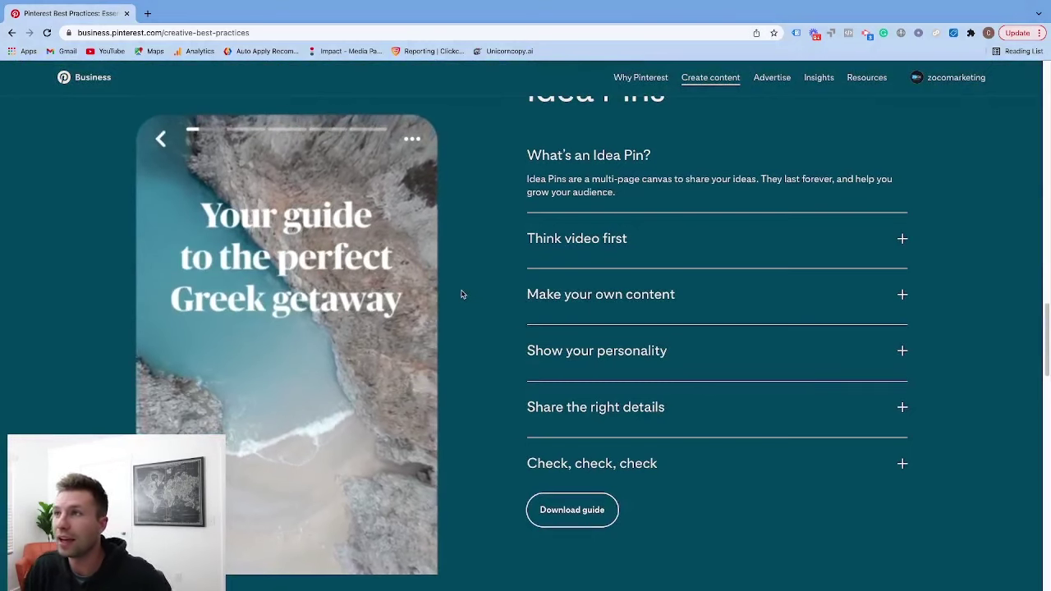
{"action": "scroll", "coordinate": [395, 340], "scroll_direction": "up", "scroll_amount": 1}
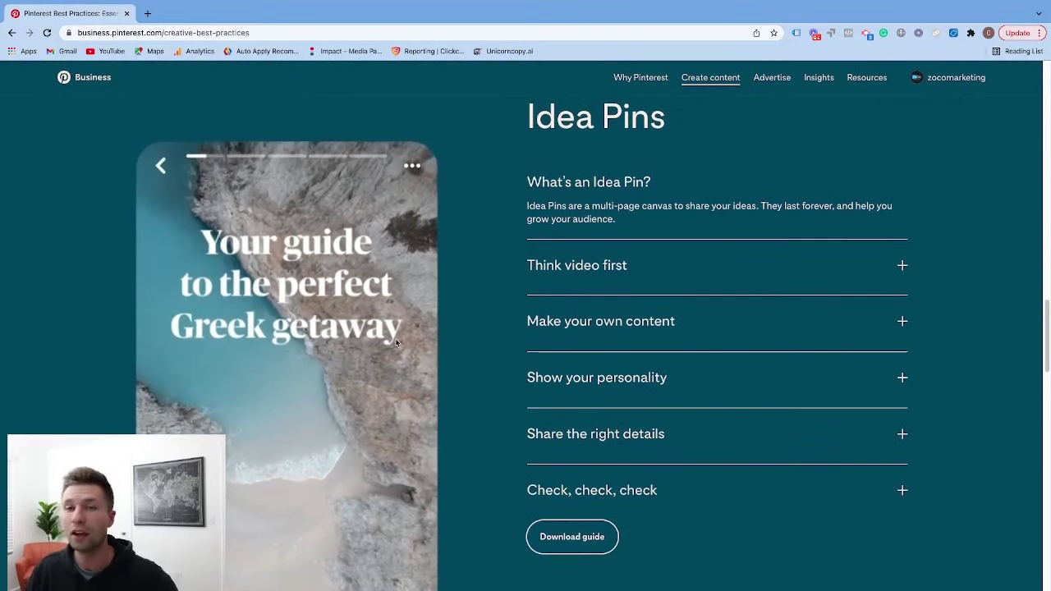